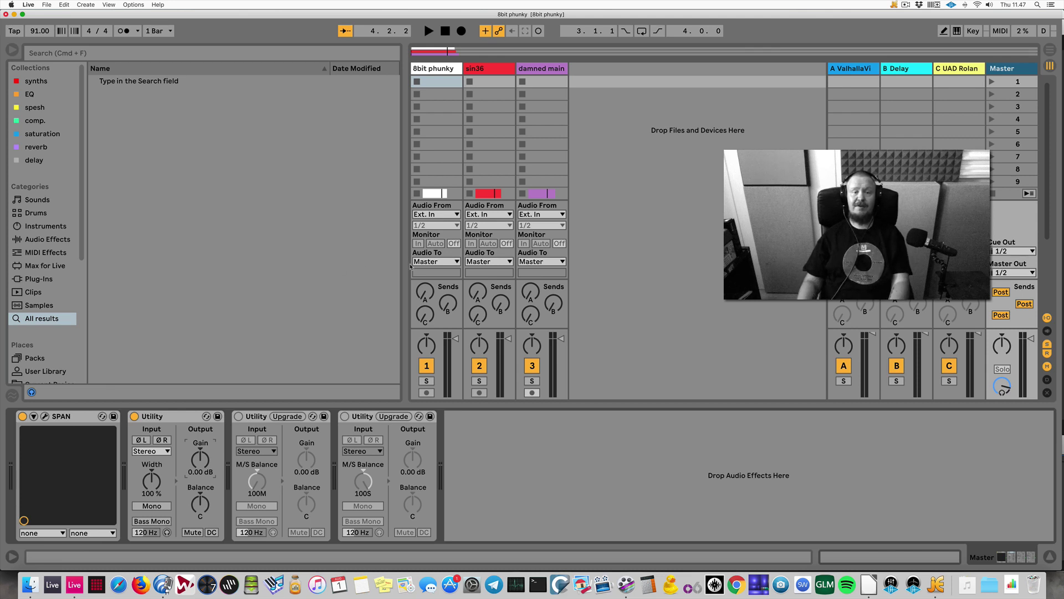
# Narrow the browser to widen the session area, then briefly play the set
pyautogui.moveTo(406, 266); pyautogui.dragTo(235, 265)
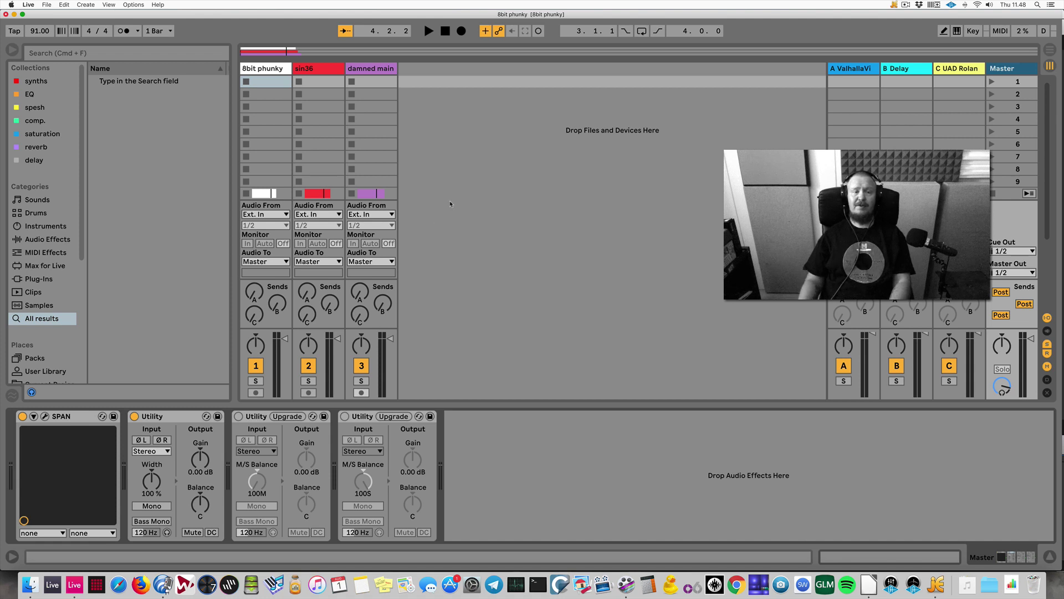
pyautogui.press('space')
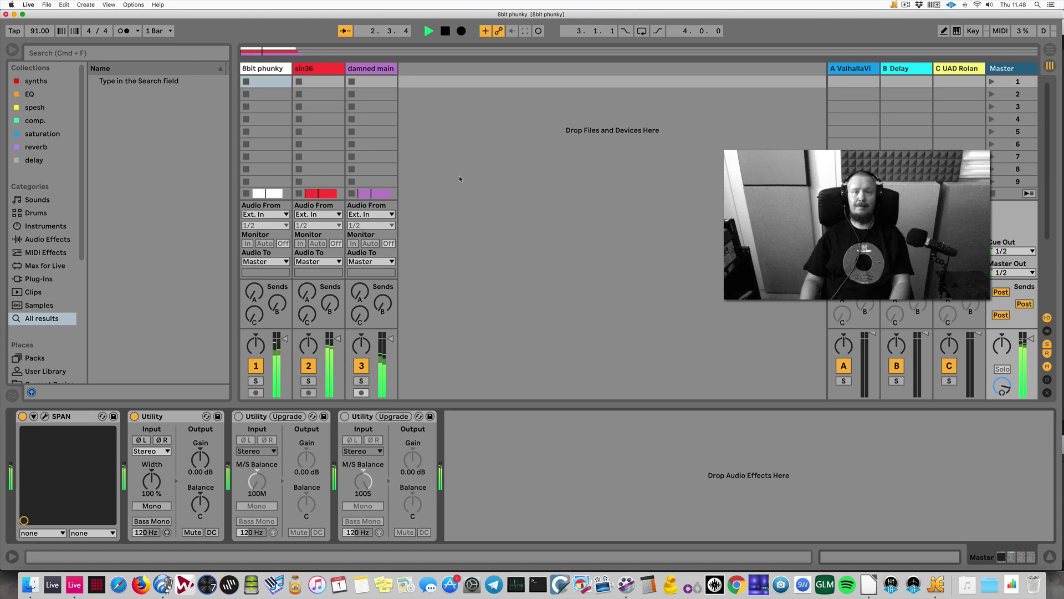
pyautogui.press('space')
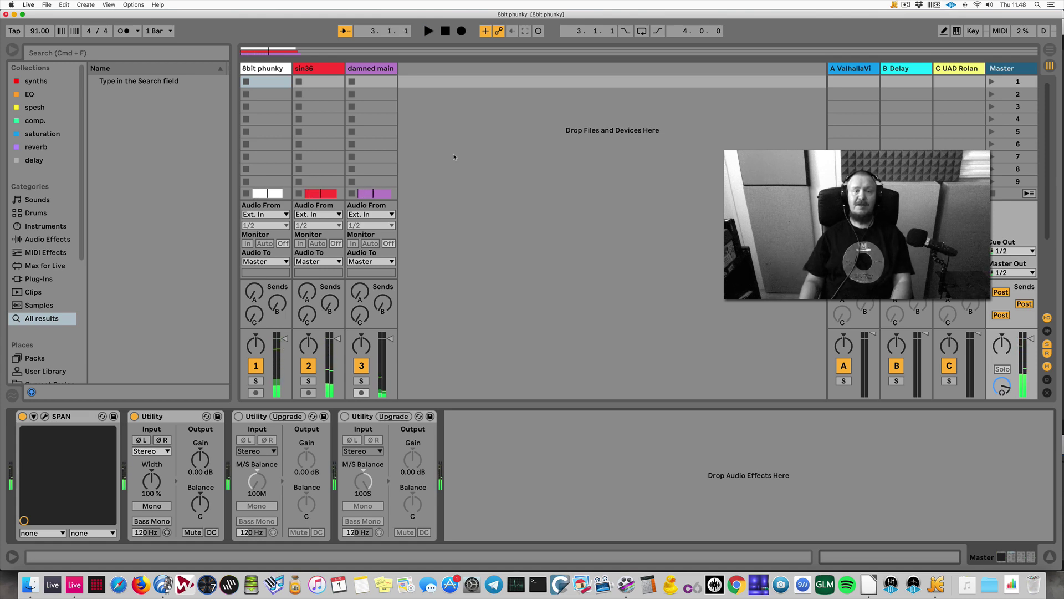
# Glance at the Arrangement, select the Master track, and audition the set again
pyautogui.press('Tab')
pyautogui.press('Tab')
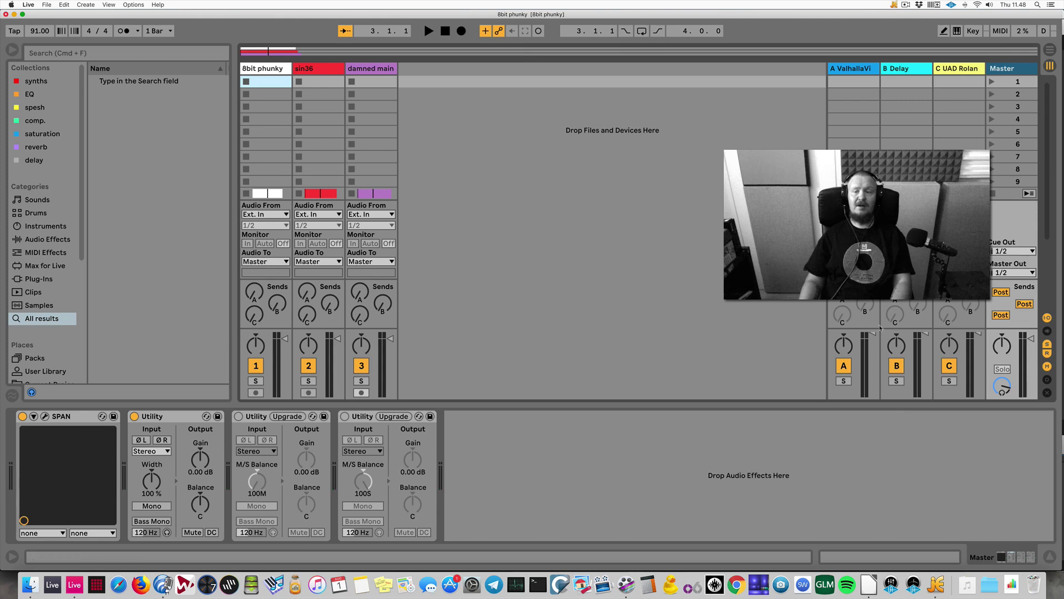
pyautogui.press('space')
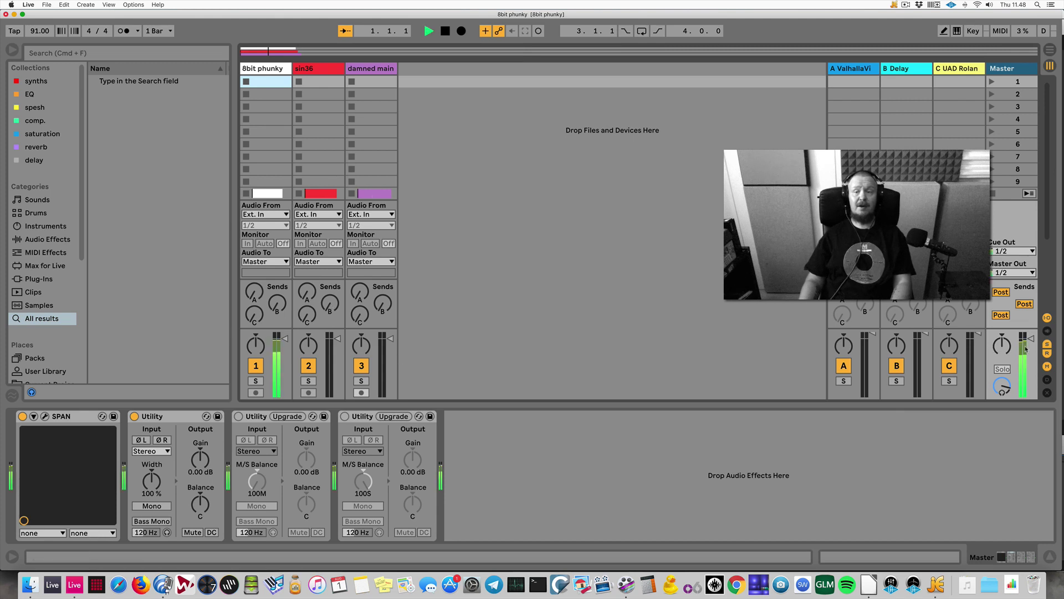
pyautogui.click(1009, 71)
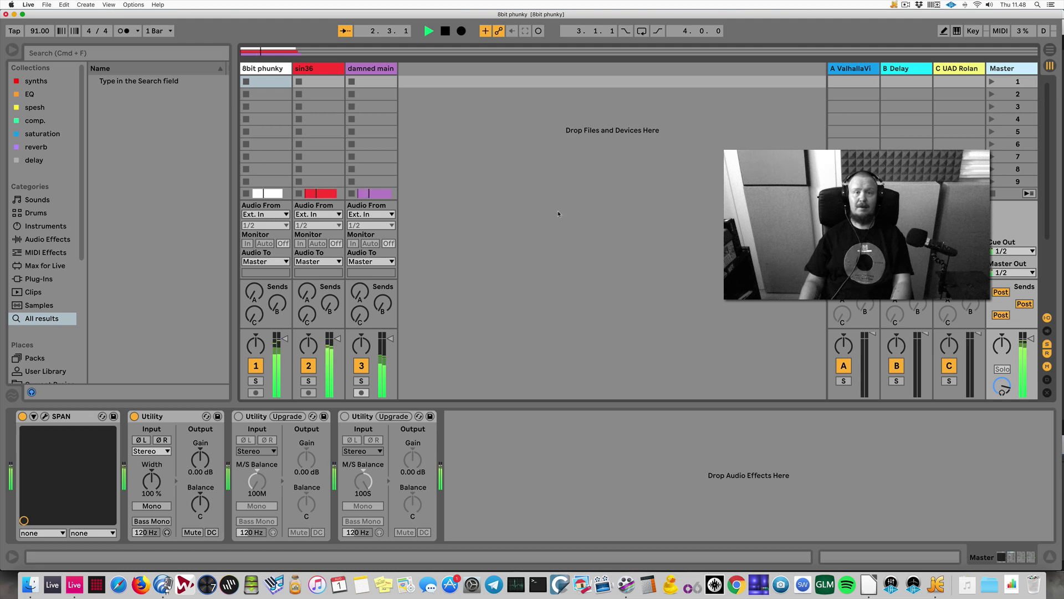
pyautogui.press('space')
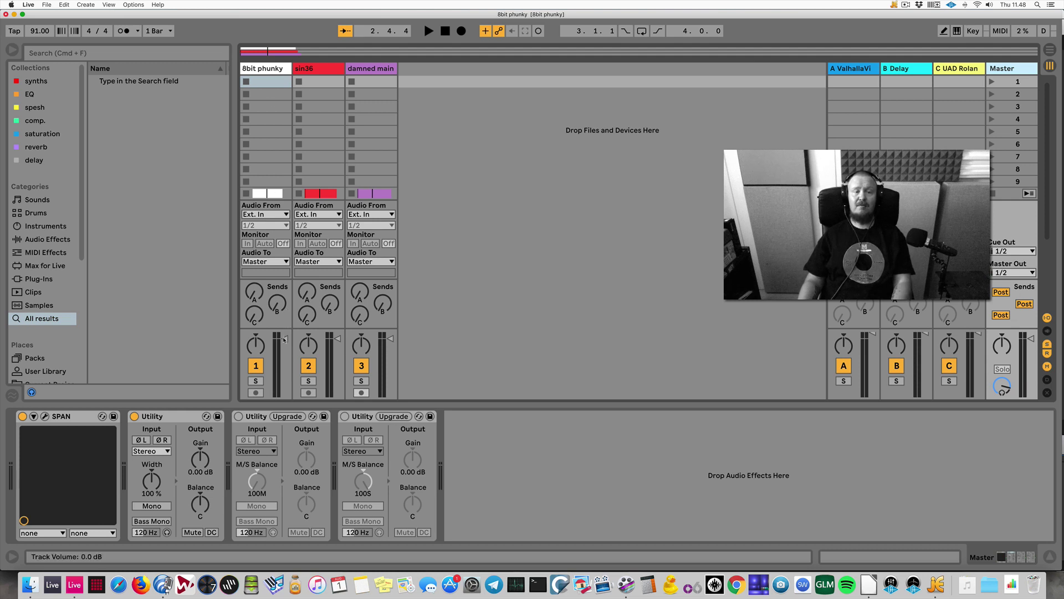
# Raise track 1's volume to 6.0 dB and boost the 8bit phunky Utility gain to 35.0 dB
pyautogui.moveTo(283, 343); pyautogui.dragTo(284, 333)
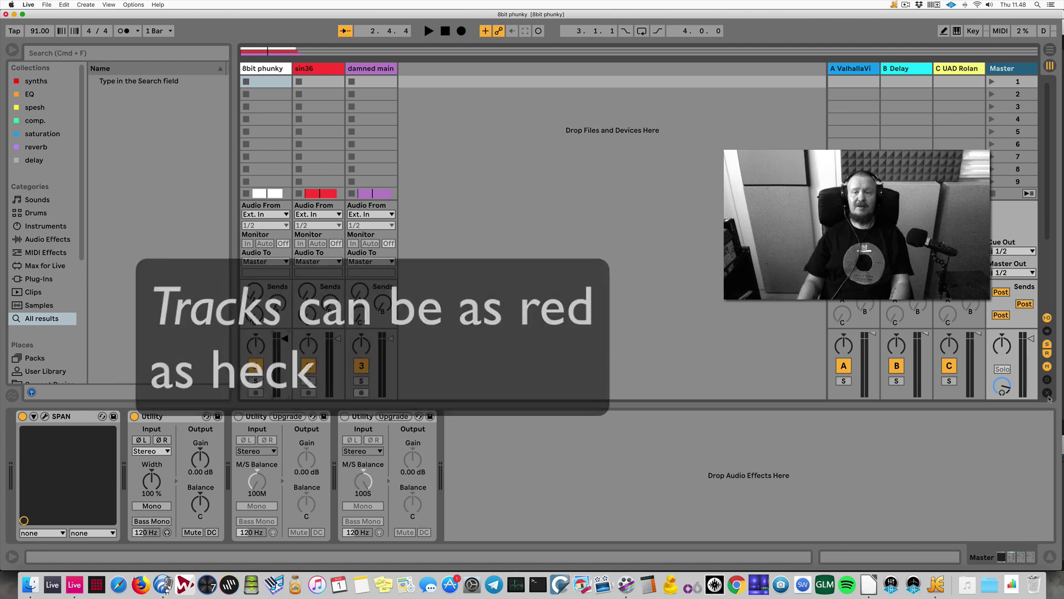
pyautogui.click(272, 71)
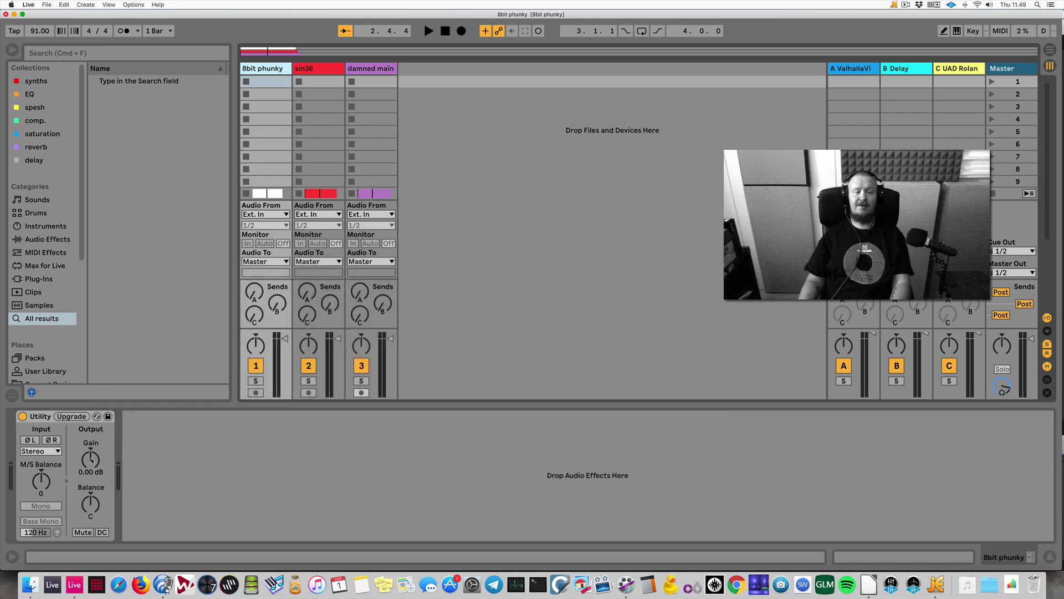
pyautogui.moveTo(92, 460); pyautogui.dragTo(91, 411)
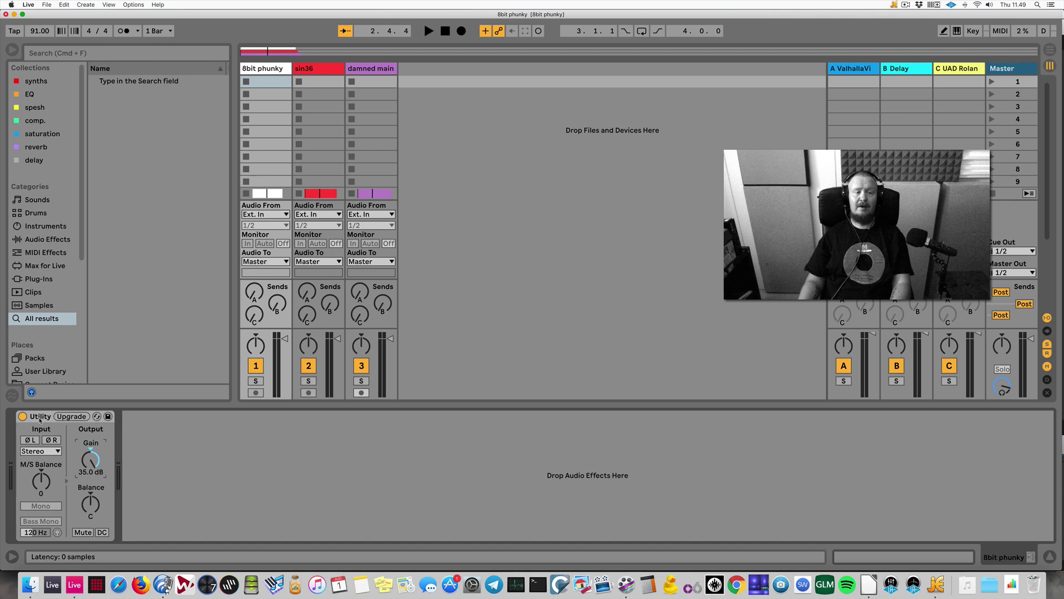
pyautogui.click(61, 441)
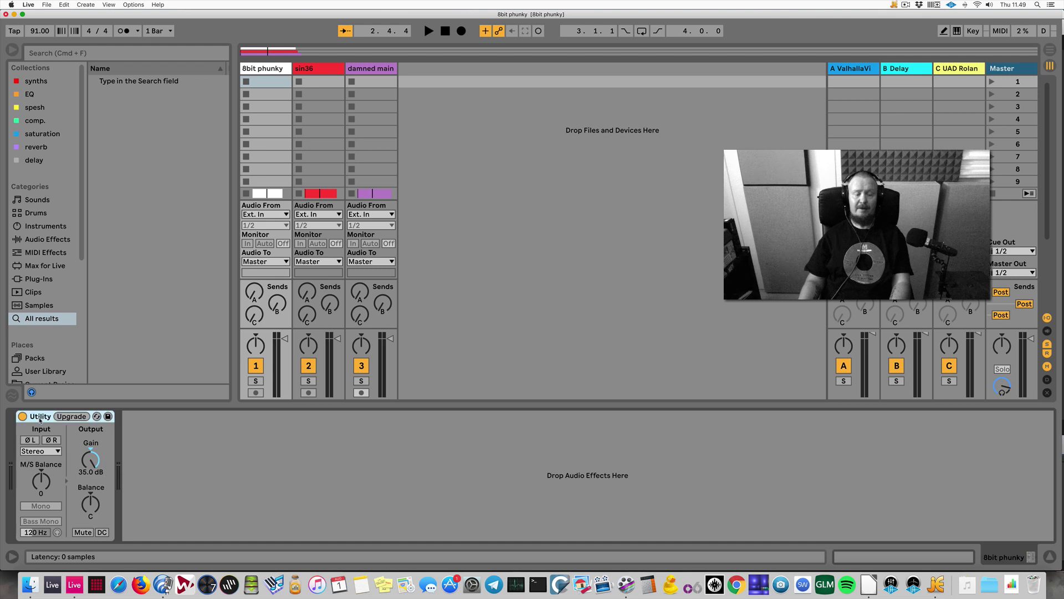
# Boost the Utility gain to 35.0 dB on sin36 and damned main
pyautogui.click(327, 68)
pyautogui.click(130, 483)
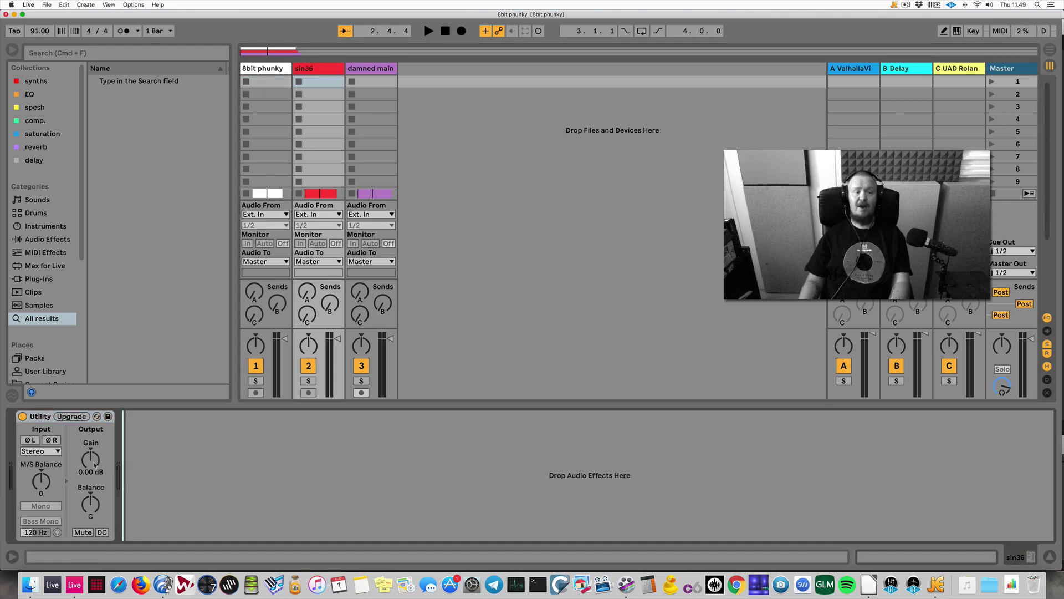
pyautogui.moveTo(94, 464); pyautogui.dragTo(94, 463)
pyautogui.click(364, 70)
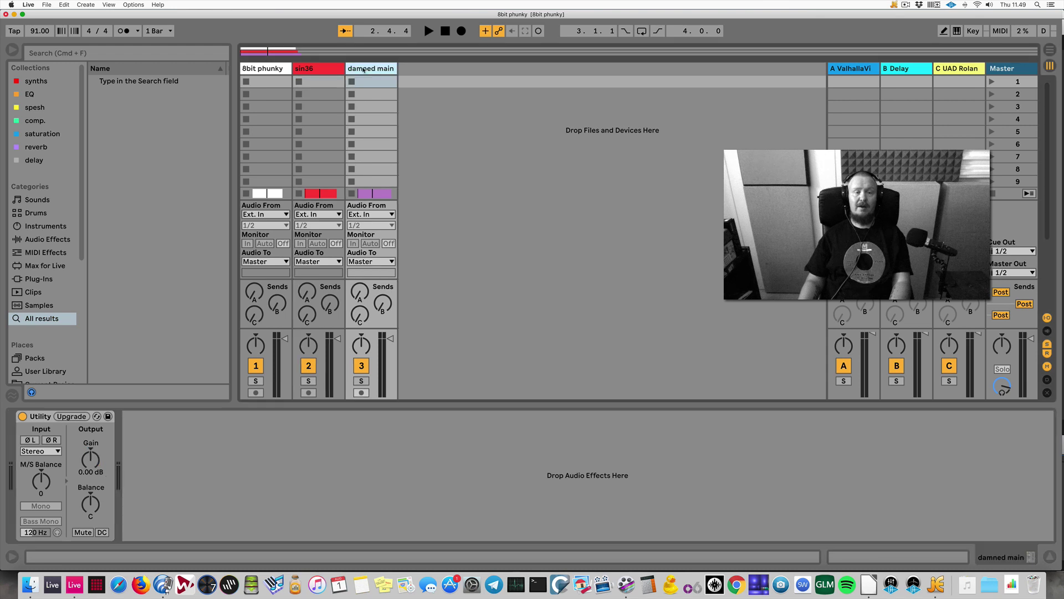
pyautogui.moveTo(100, 460); pyautogui.dragTo(99, 458)
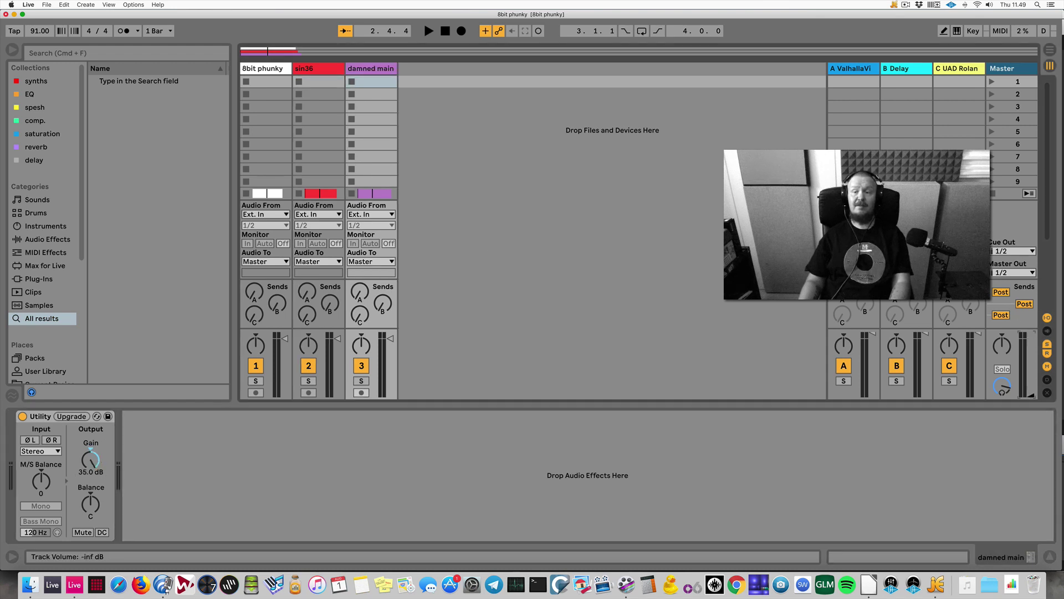
# Play the boosted tracks briefly, then reselect 8bit phunky
pyautogui.press('space')
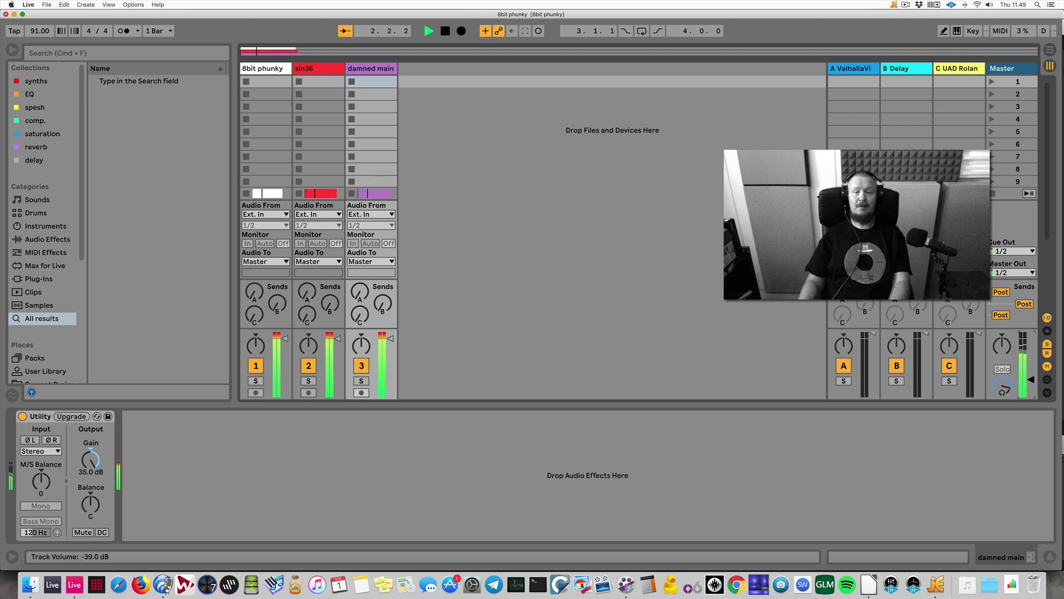
pyautogui.press('space')
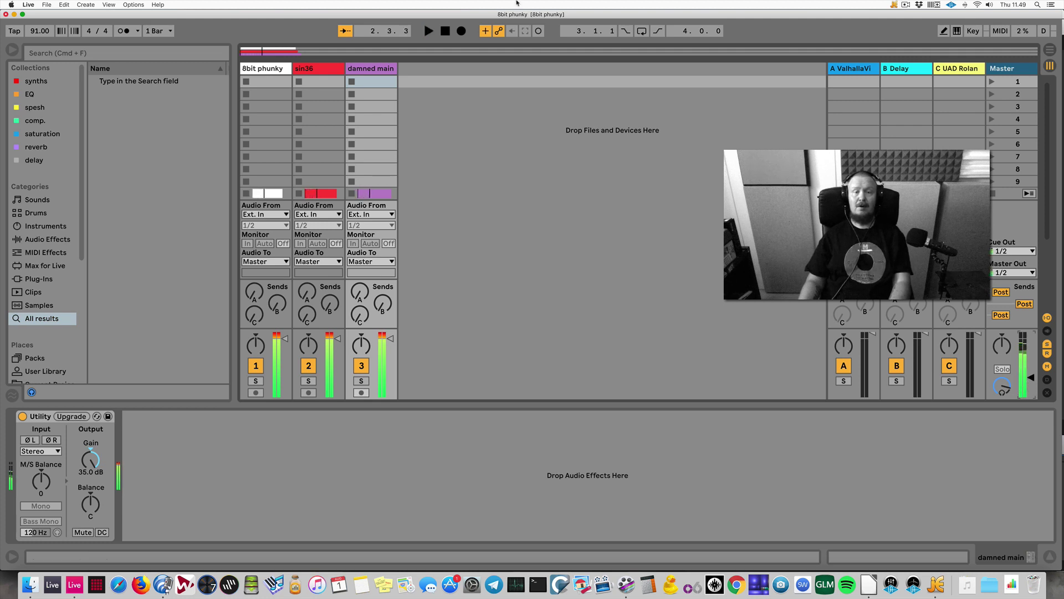
pyautogui.click(378, 70)
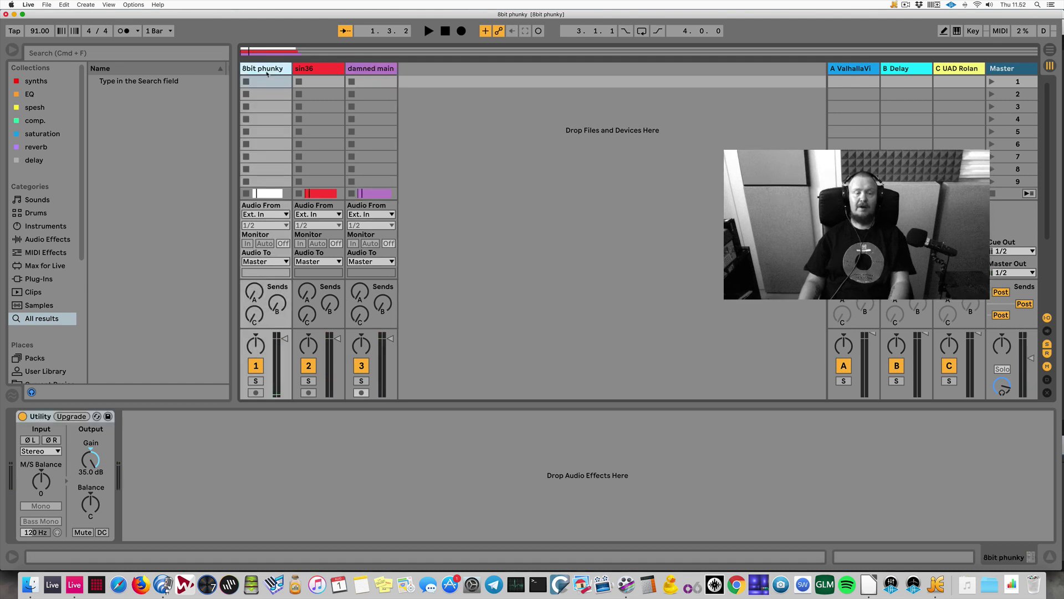
# Add a second Utility to the 8bit phunky chain with gain 15.0 dB
pyautogui.rightClick(246, 461)
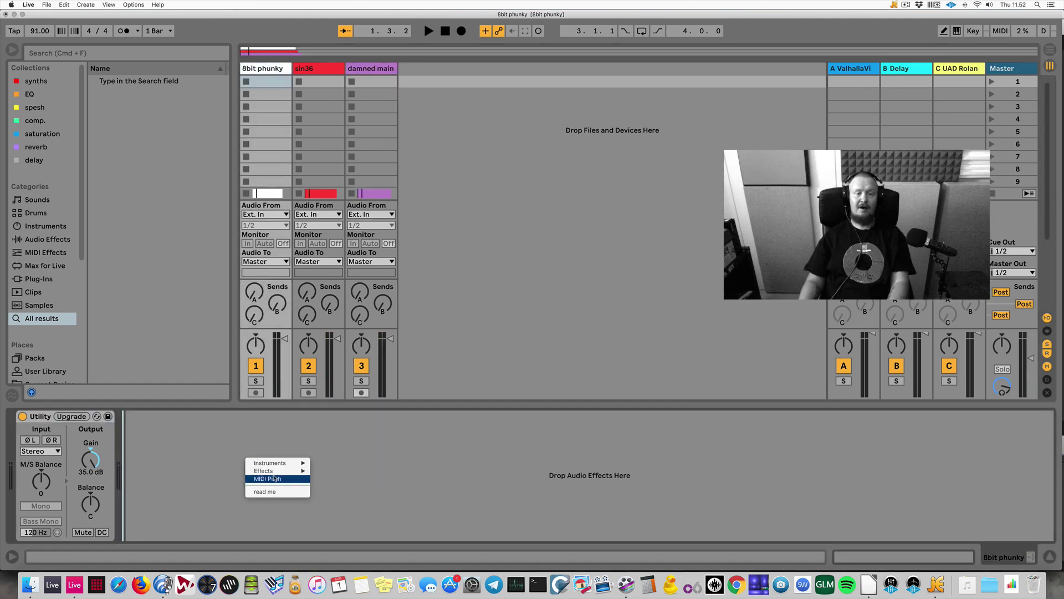
pyautogui.moveTo(289, 470)
pyautogui.click(328, 471)
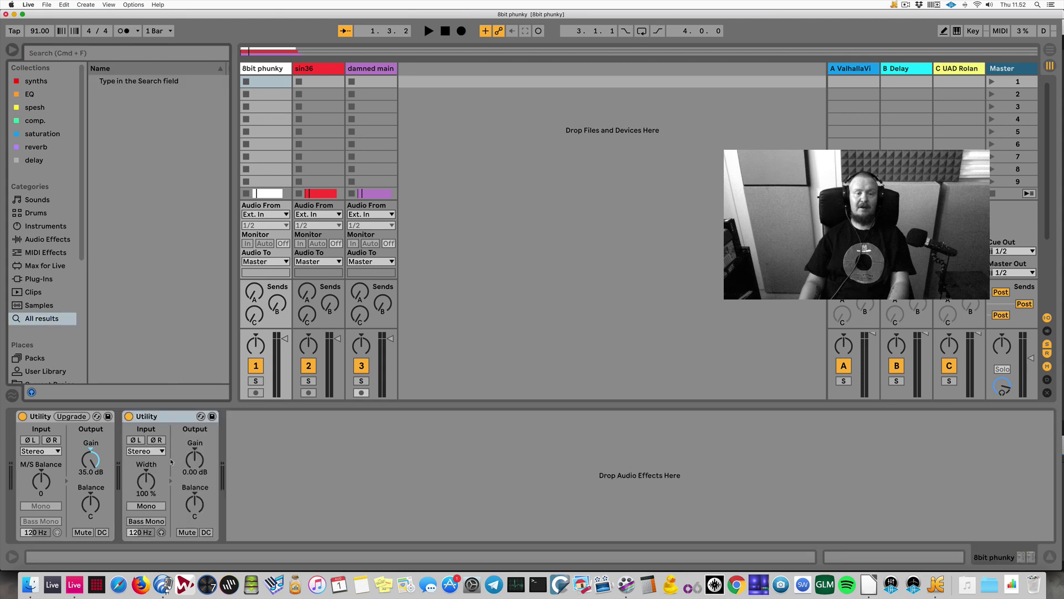
pyautogui.moveTo(200, 461); pyautogui.dragTo(200, 438)
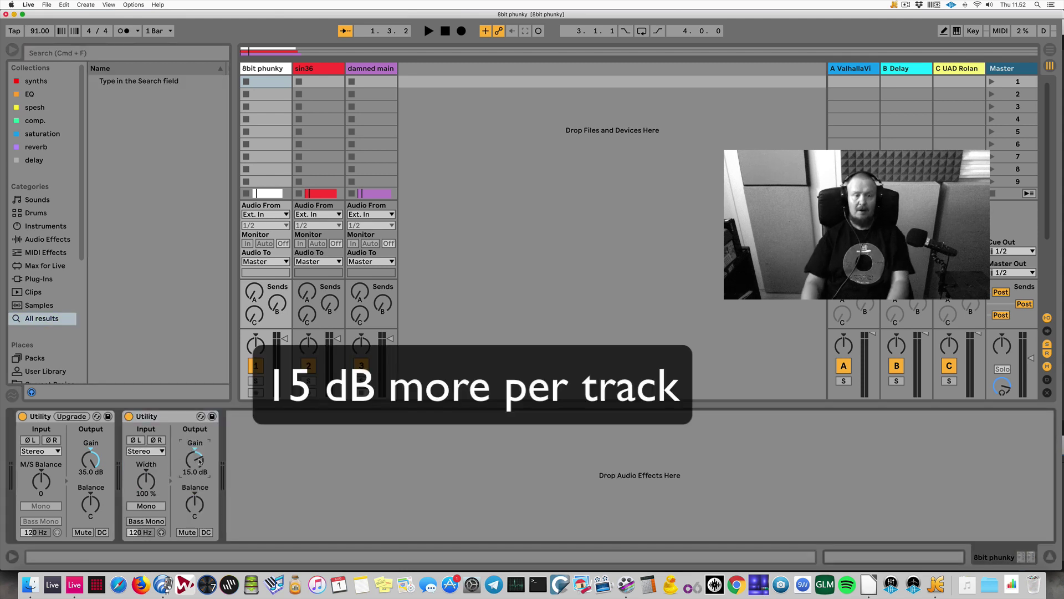
# Copy the 15.0 dB Utility to sin36 and damned main, and drop the master to -50.0 dB
pyautogui.click(166, 416)
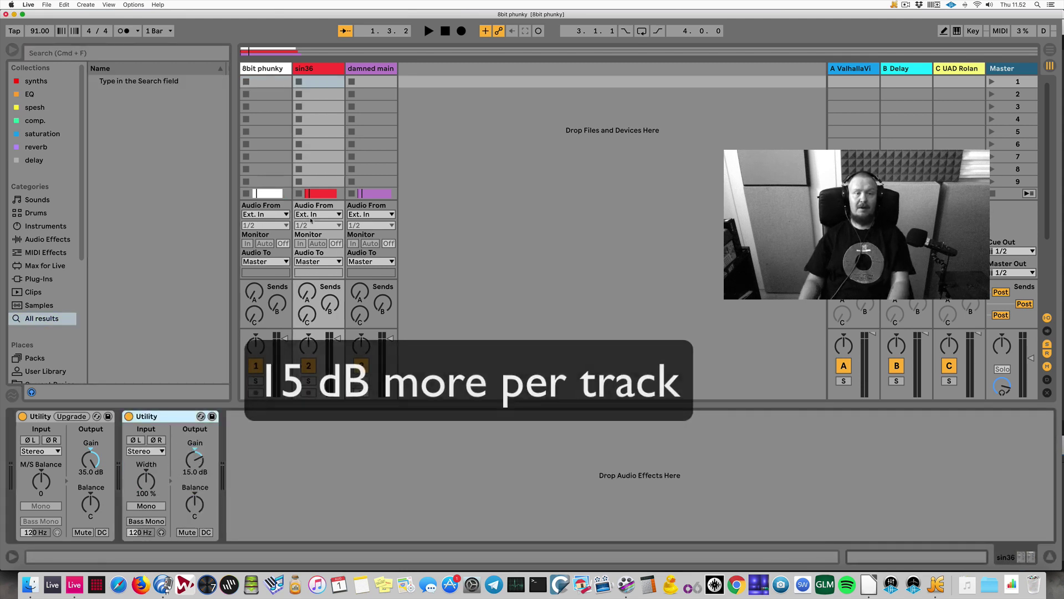
pyautogui.press('Right')
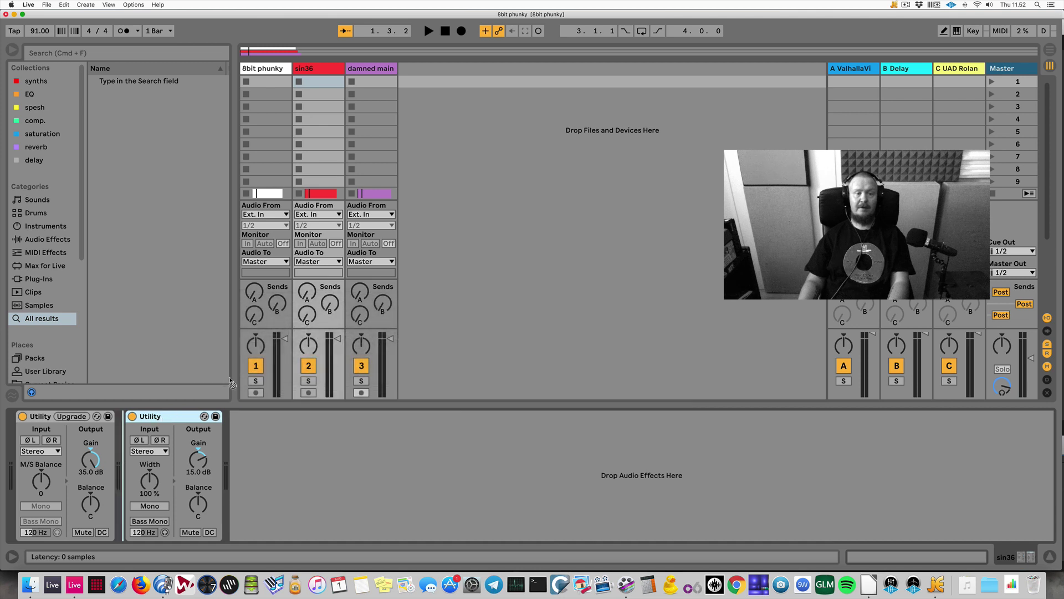
pyautogui.press('Right')
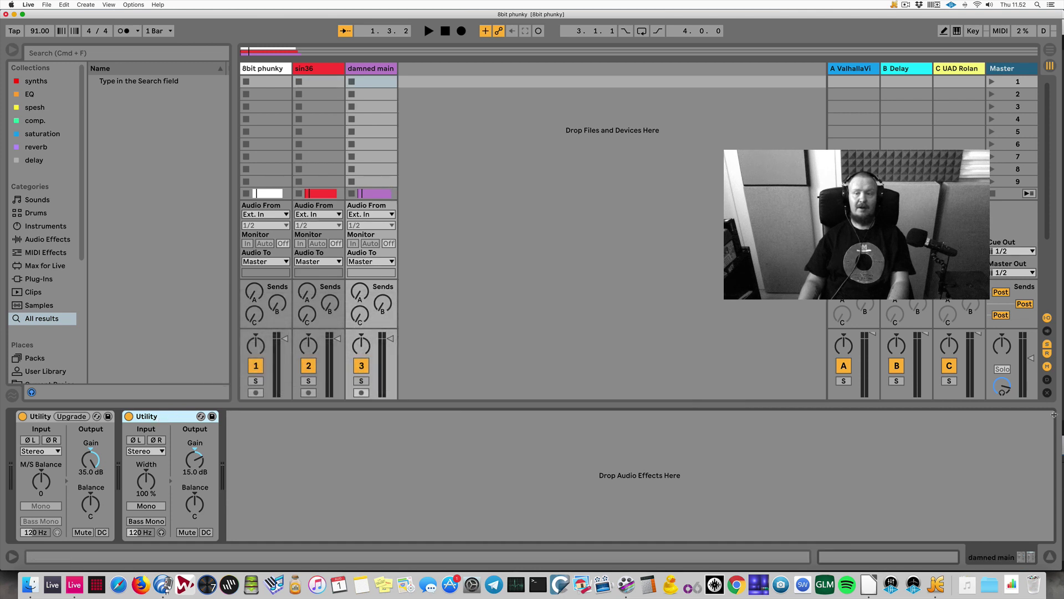
pyautogui.moveTo(1028, 370)
pyautogui.mouseDown()
pyautogui.moveTo(1031, 393)
pyautogui.moveTo(1031, 379)
pyautogui.mouseUp()
pyautogui.press('space')
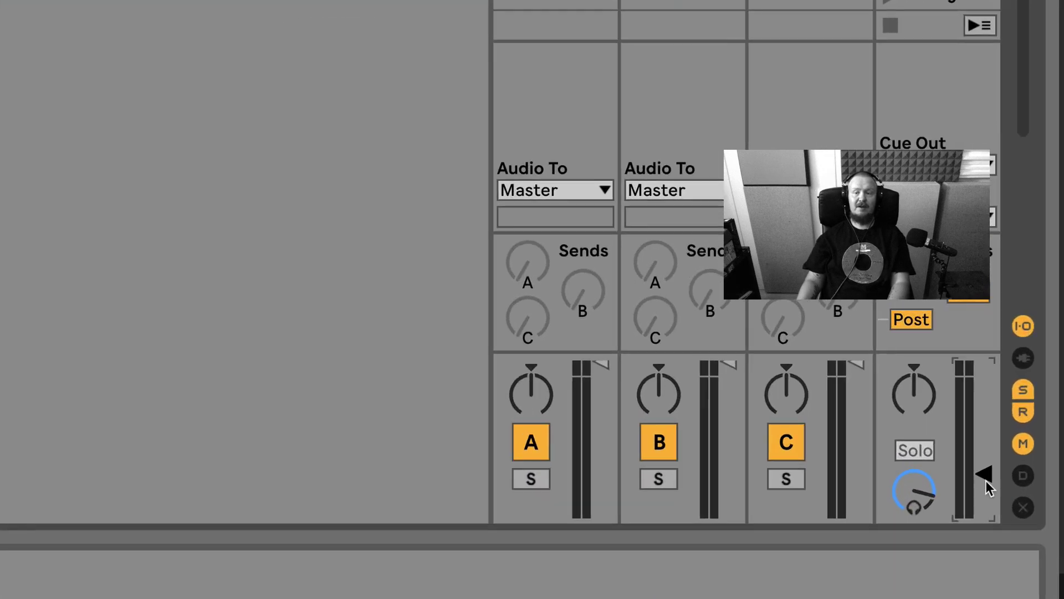
# Adjust the master volume to about -35 dB while auditioning the set
pyautogui.press('space')
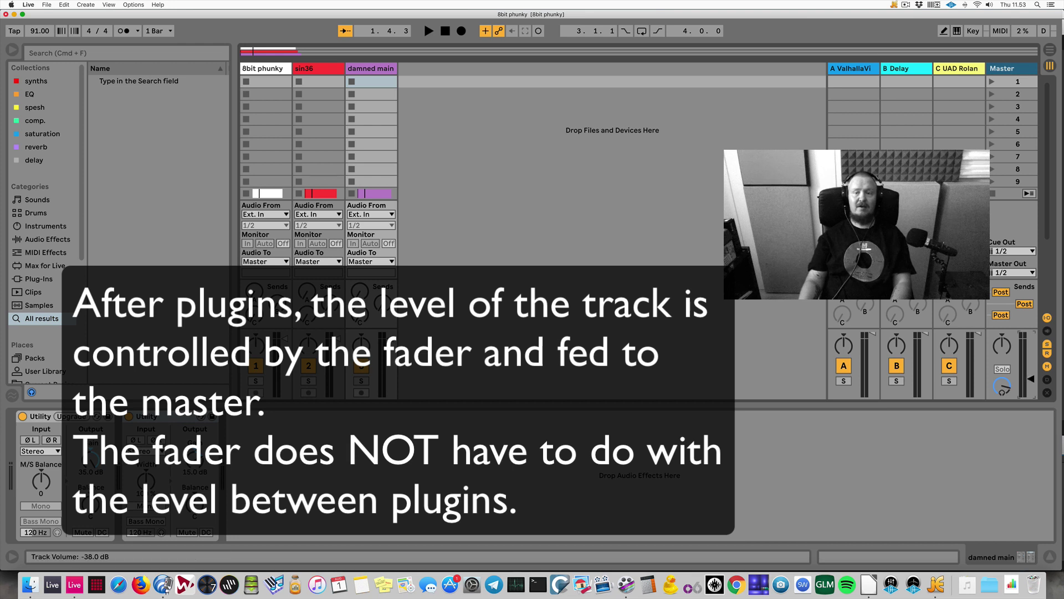
pyautogui.moveTo(1031, 378); pyautogui.dragTo(1031, 372)
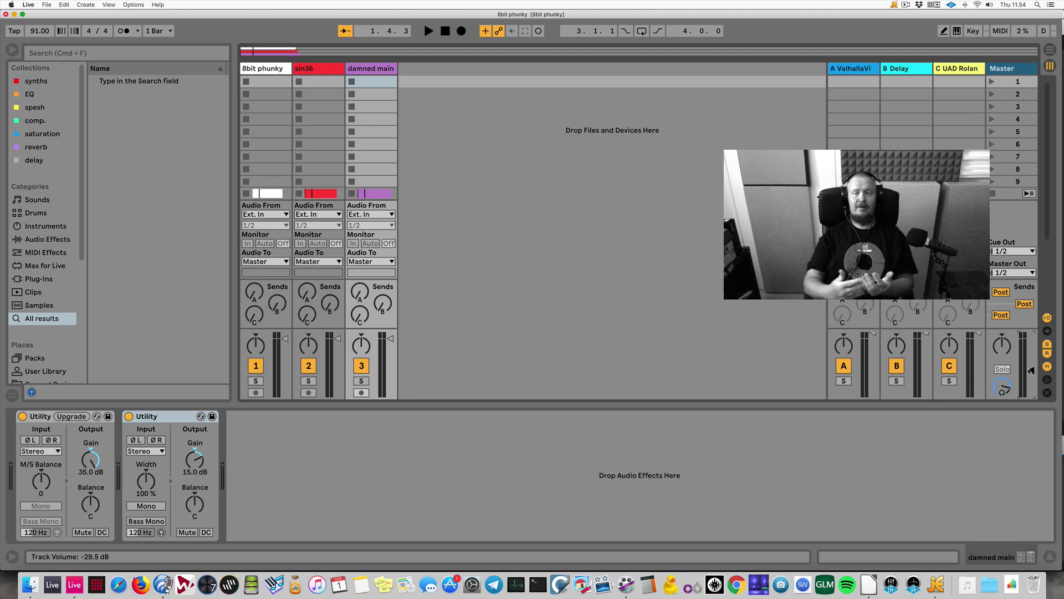
pyautogui.moveTo(1029, 370); pyautogui.dragTo(1030, 375)
pyautogui.press('space')
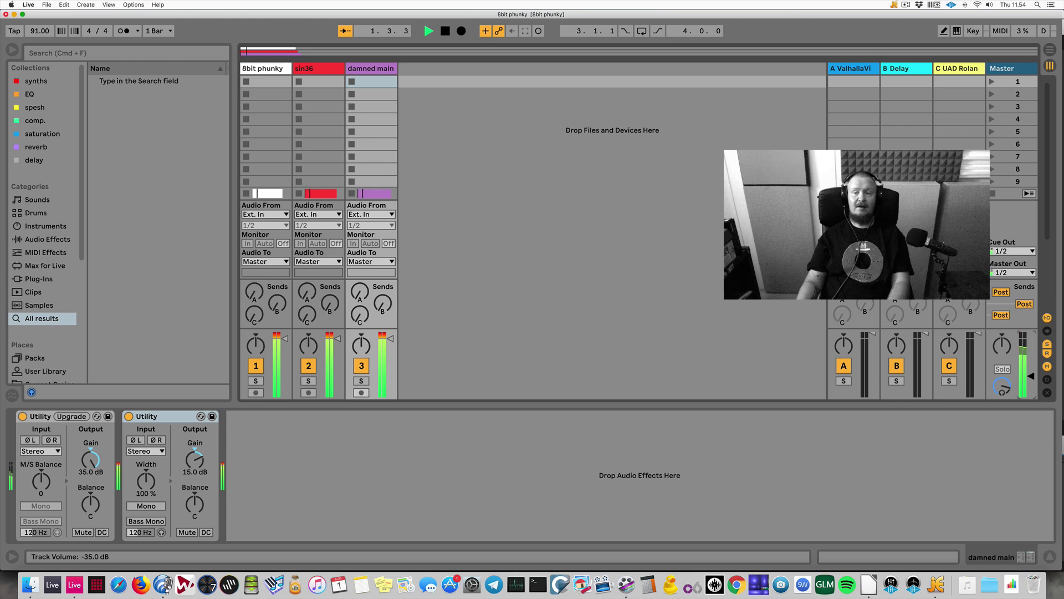
pyautogui.press('space')
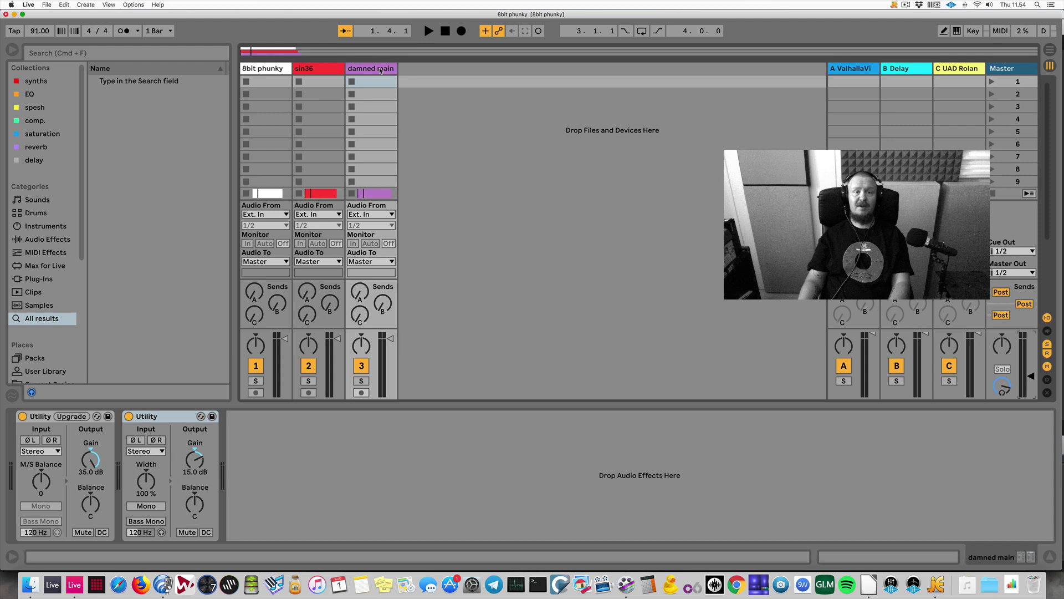
# Solo the sin36 track and audition it
pyautogui.click(359, 363)
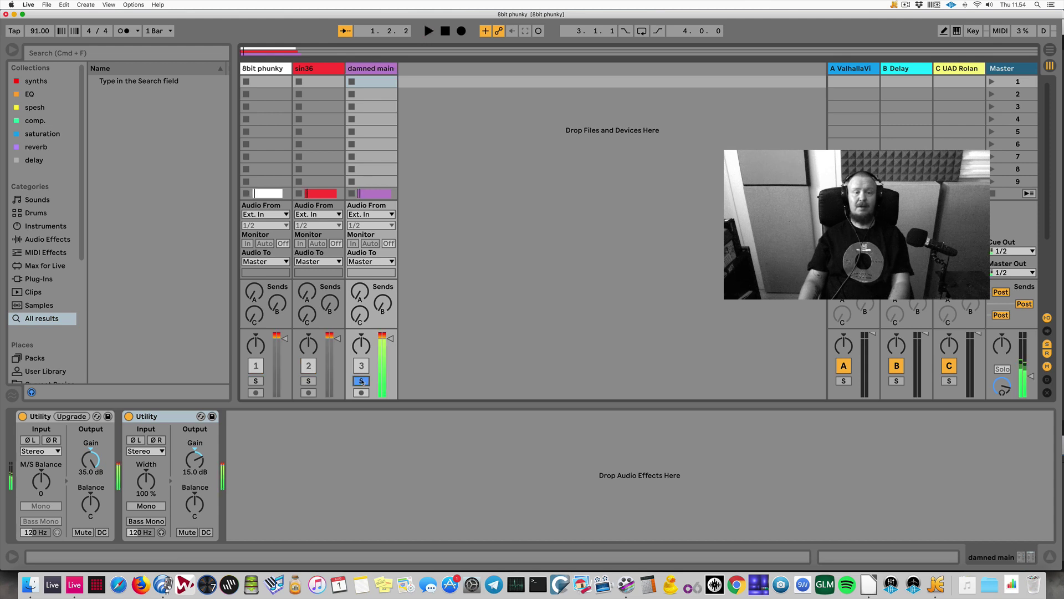
pyautogui.click(311, 382)
pyautogui.press('space')
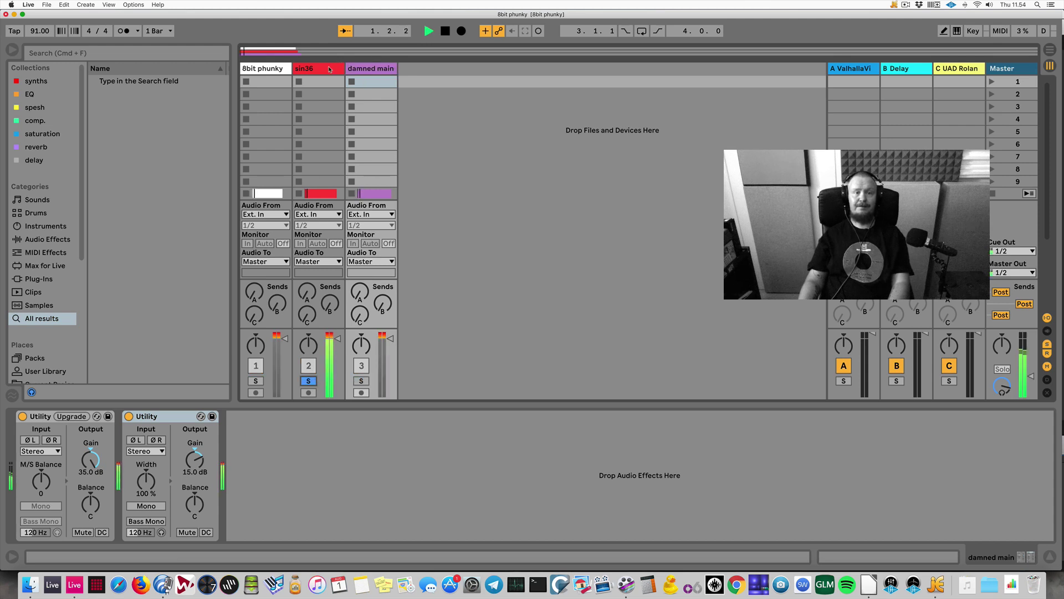
pyautogui.press('Left')
pyautogui.press('space')
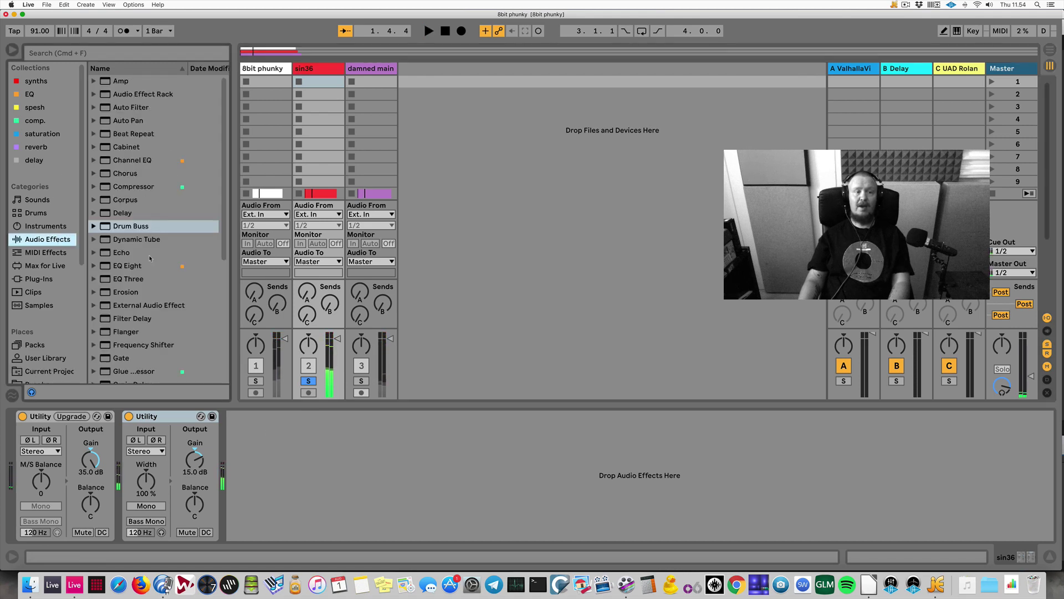
# Load a Saturator onto the sin36 chain and toggle it off and on
pyautogui.scroll(-5, 149, 258)
pyautogui.doubleClick(140, 311)
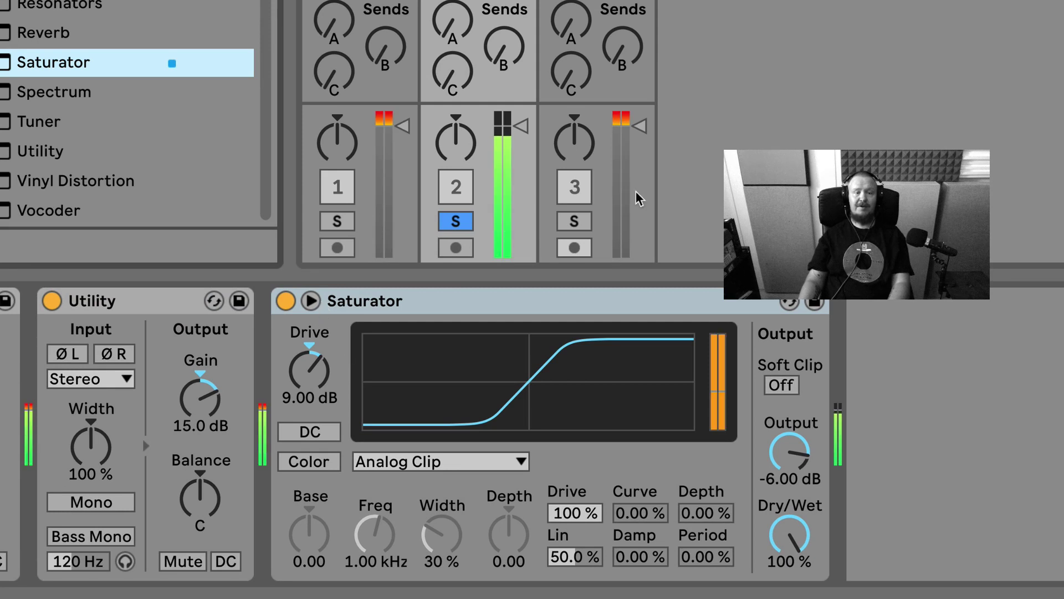
pyautogui.click(285, 302)
pyautogui.click(233, 417)
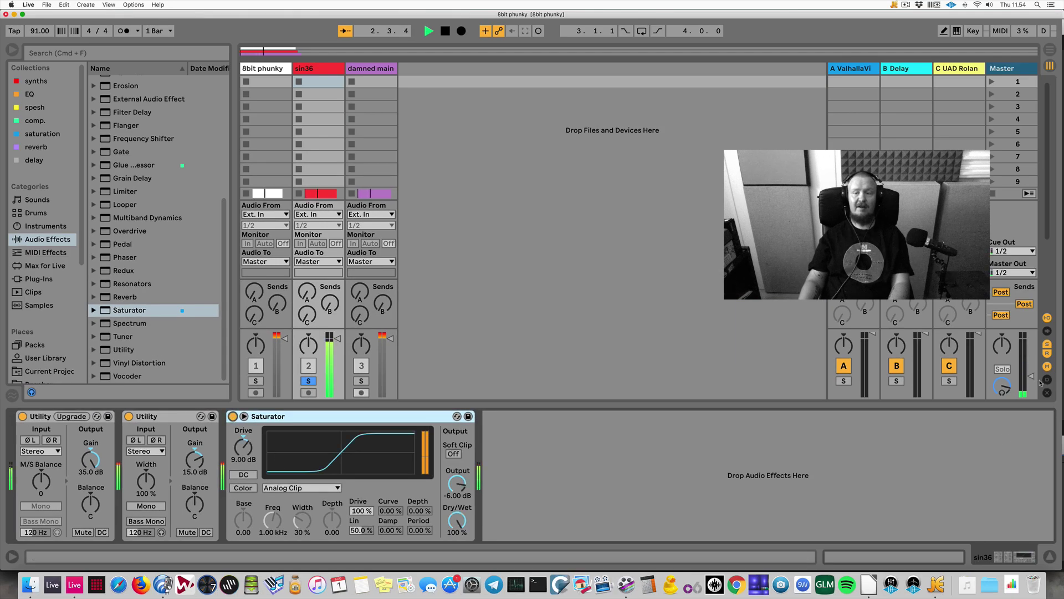
# Set the master volume to -18 dB while playing the soloed track
pyautogui.moveTo(1031, 375); pyautogui.dragTo(1030, 348)
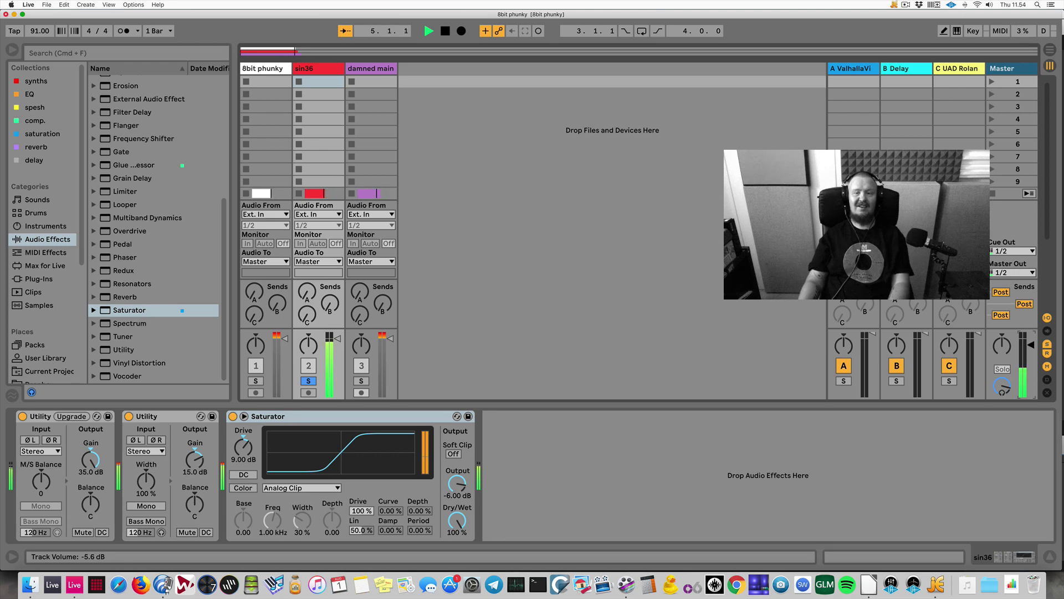
pyautogui.moveTo(1031, 344); pyautogui.dragTo(1031, 345)
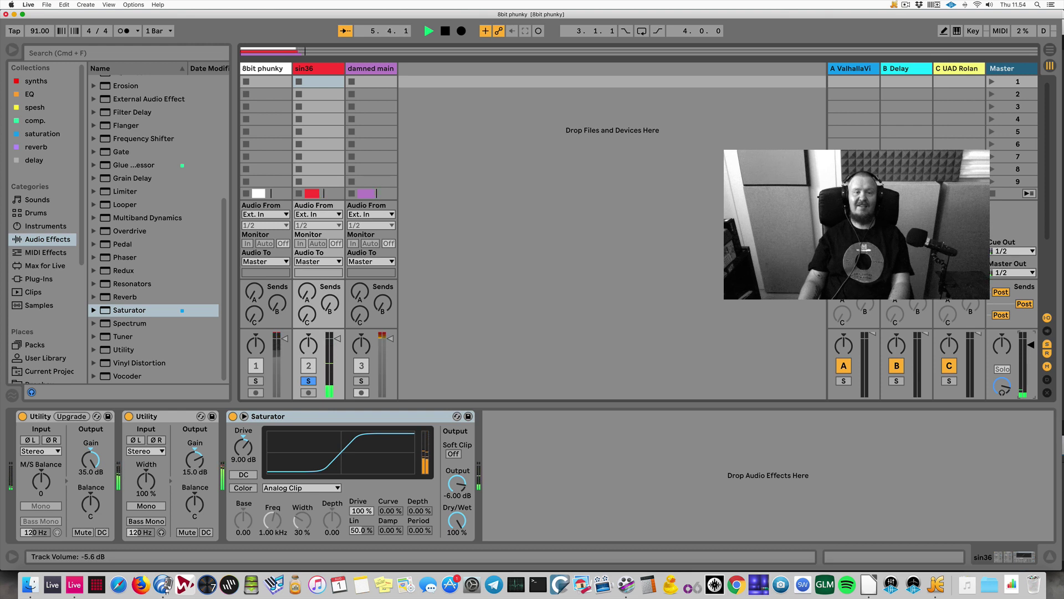
pyautogui.press('space')
pyautogui.press('space')
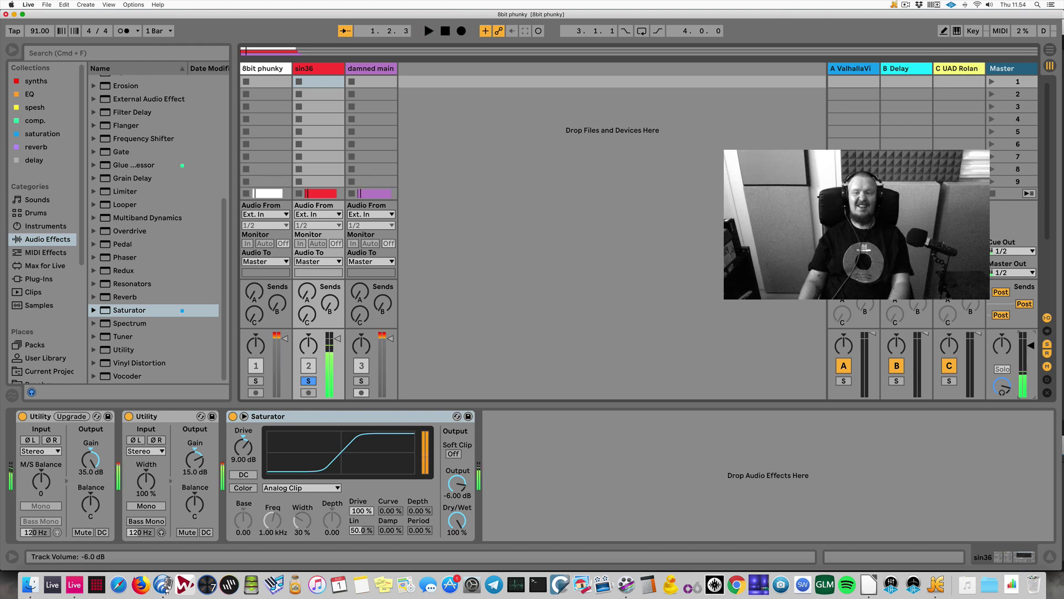
pyautogui.moveTo(1034, 348); pyautogui.dragTo(1034, 370)
pyautogui.press('space')
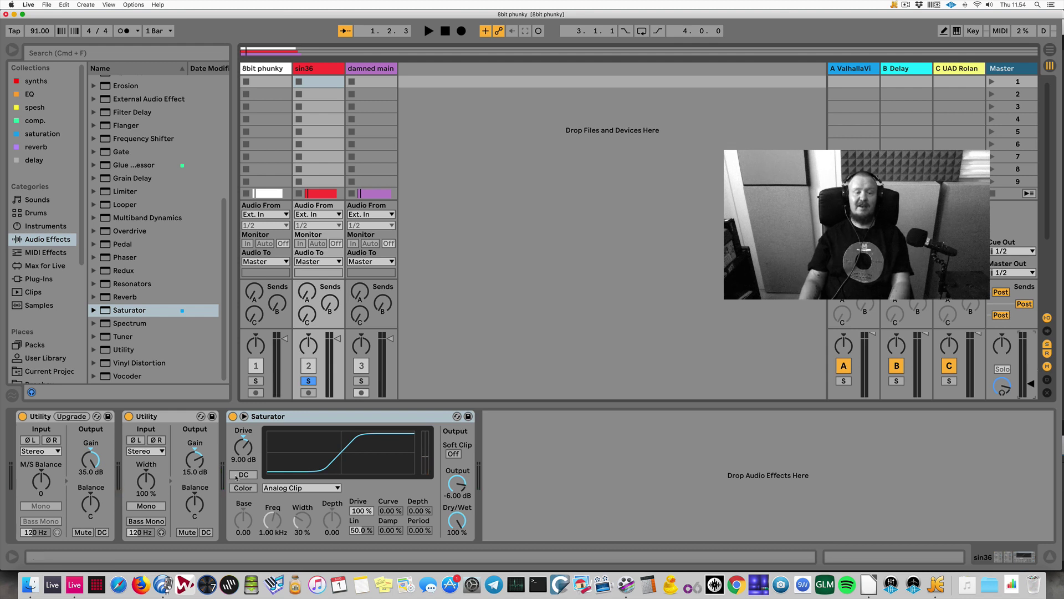
pyautogui.press('space')
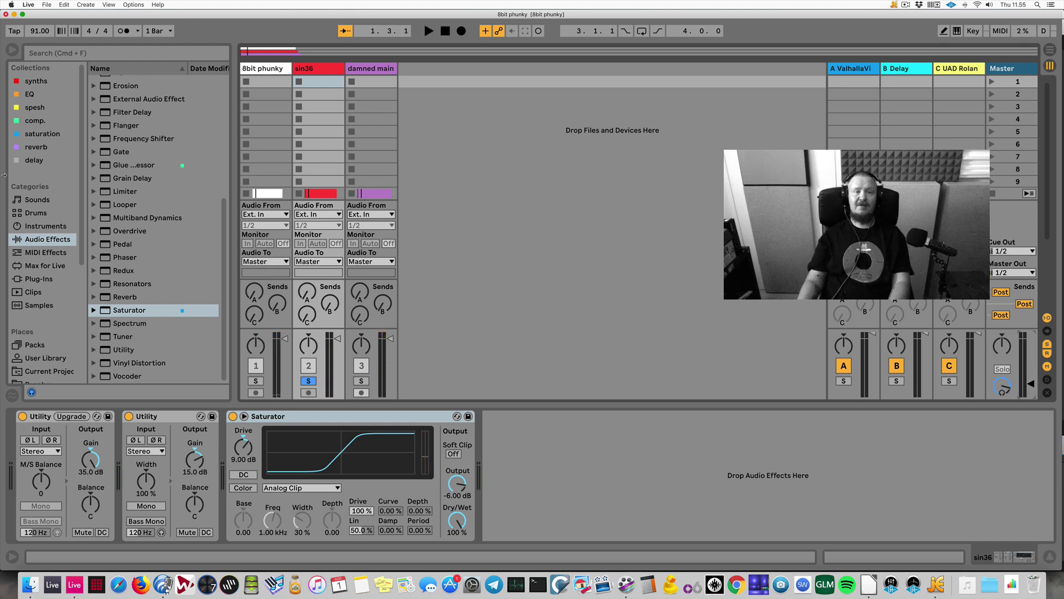
# Reselect sin36, play it, and bypass the Saturator
pyautogui.click(327, 70)
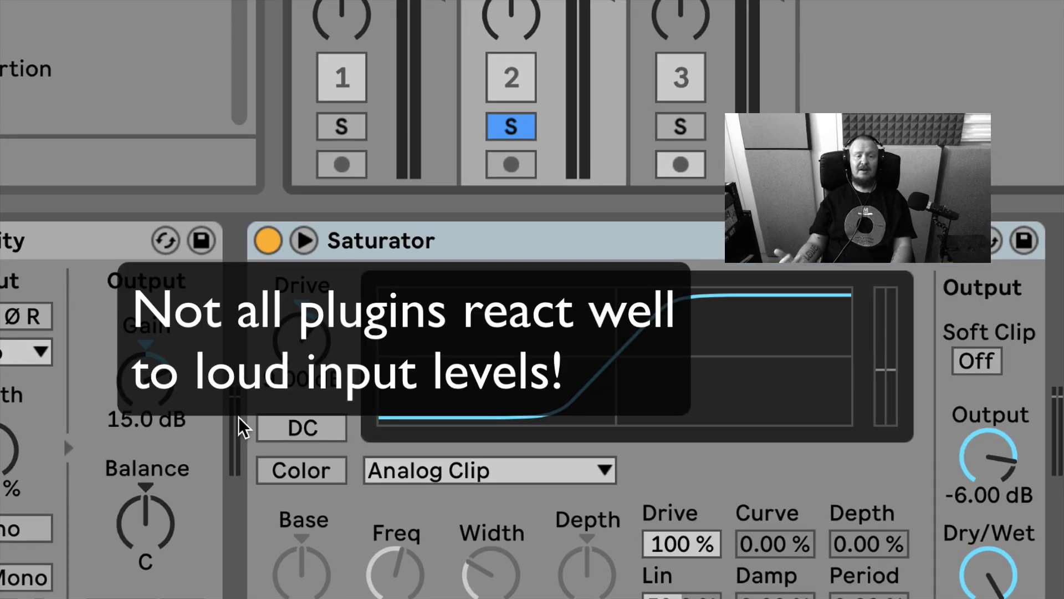
pyautogui.press('space')
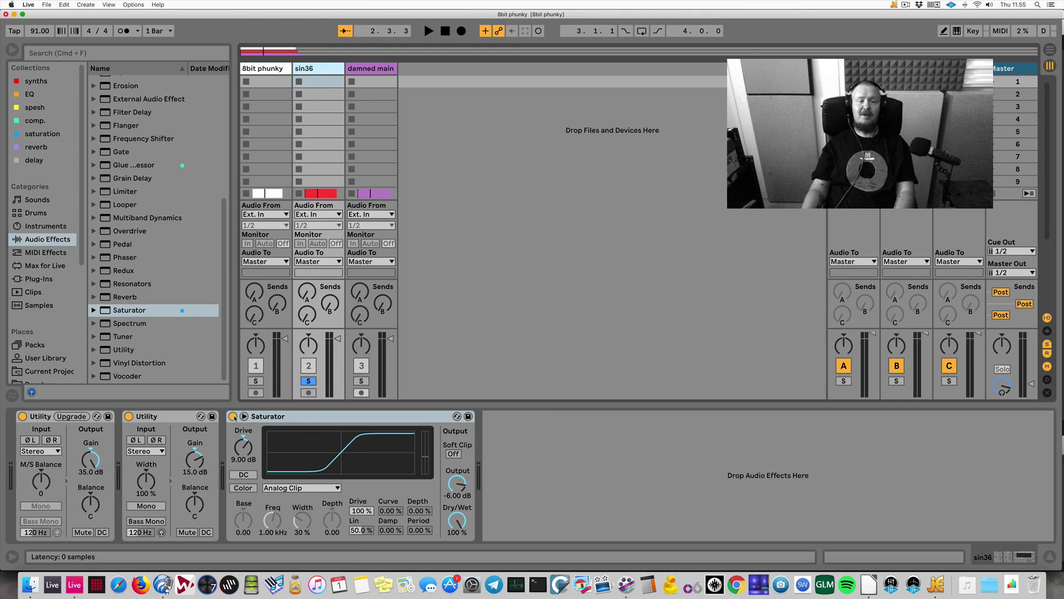
pyautogui.click(233, 416)
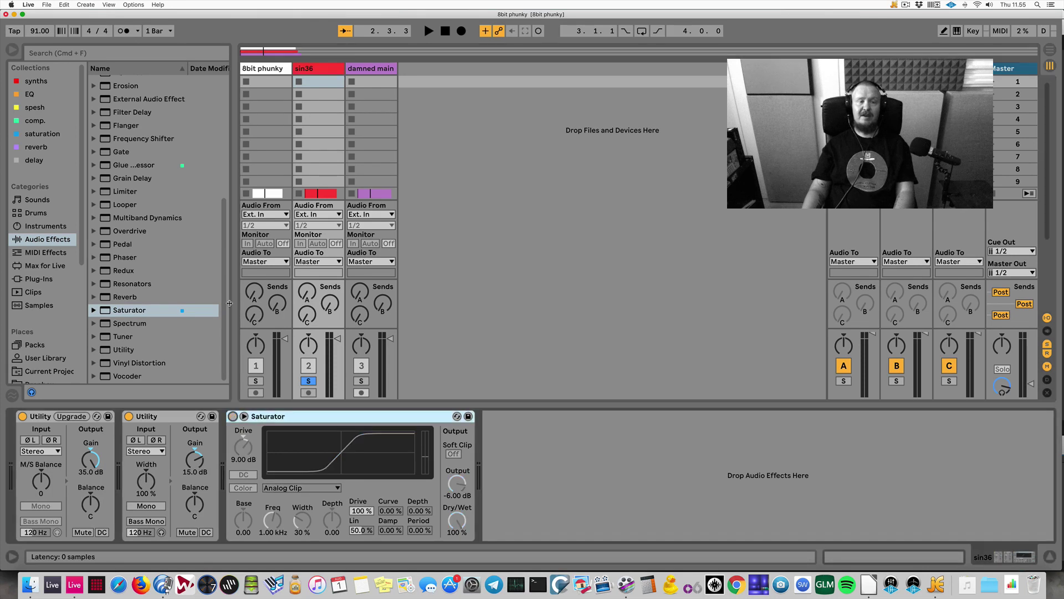
# Add EQ Eight after the Saturator on the sin36 chain
pyautogui.rightClick(544, 437)
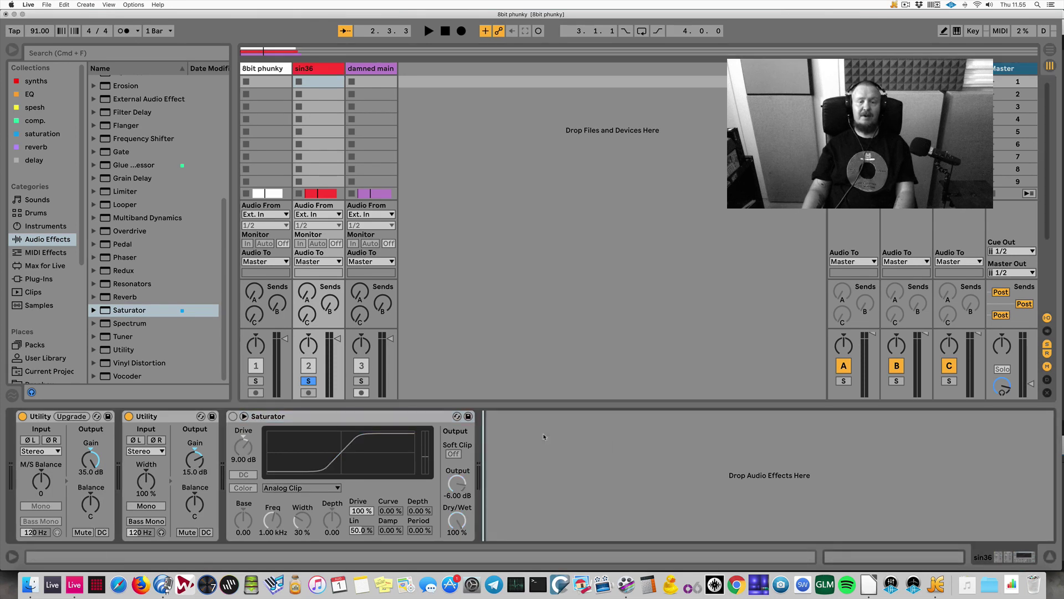
pyautogui.moveTo(576, 446)
pyautogui.moveTo(632, 462)
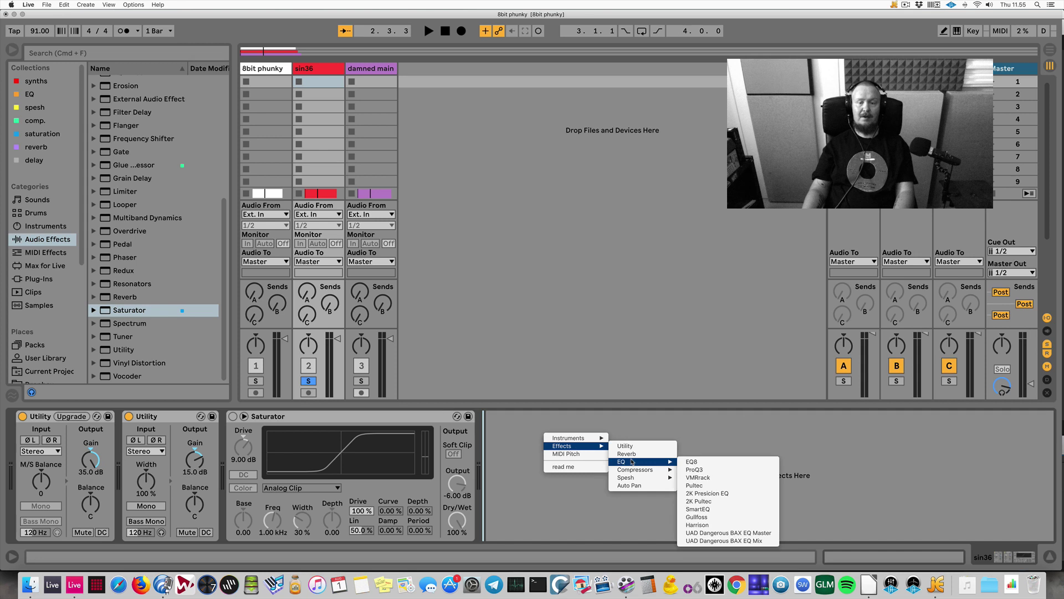
pyautogui.click(690, 462)
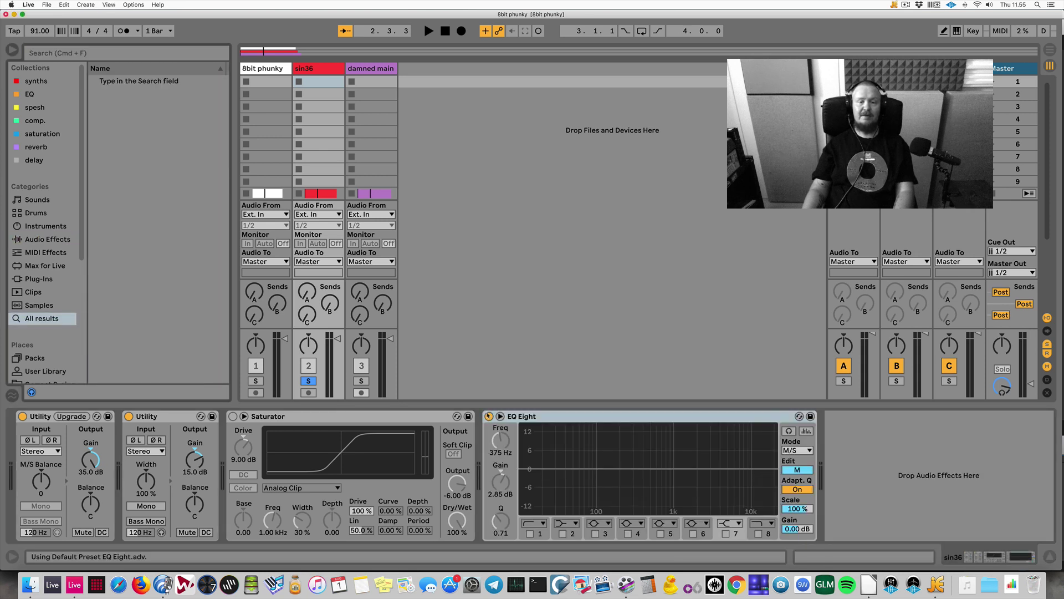
# Compare EQ Eight and Saturator during playback, ending with EQ Eight on and Saturator off
pyautogui.press('space')
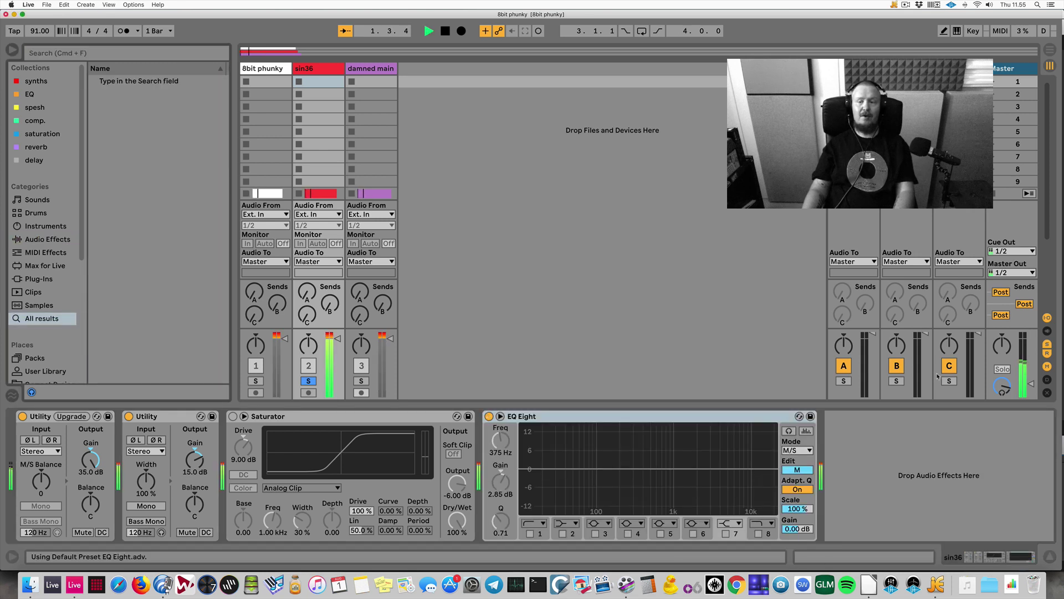
pyautogui.press('space')
pyautogui.click(488, 415)
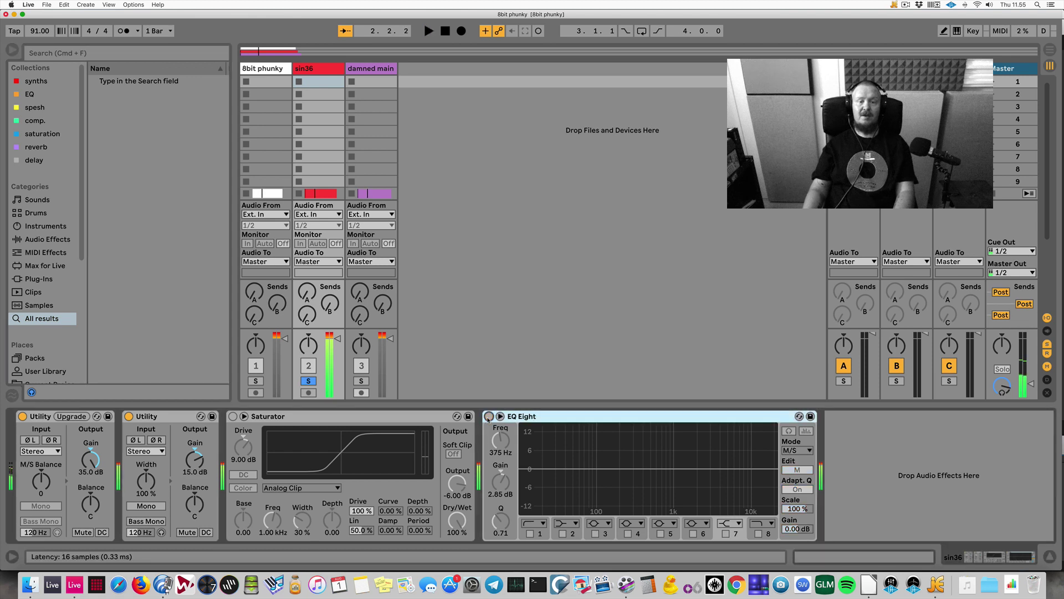
pyautogui.click(232, 417)
pyautogui.press('space')
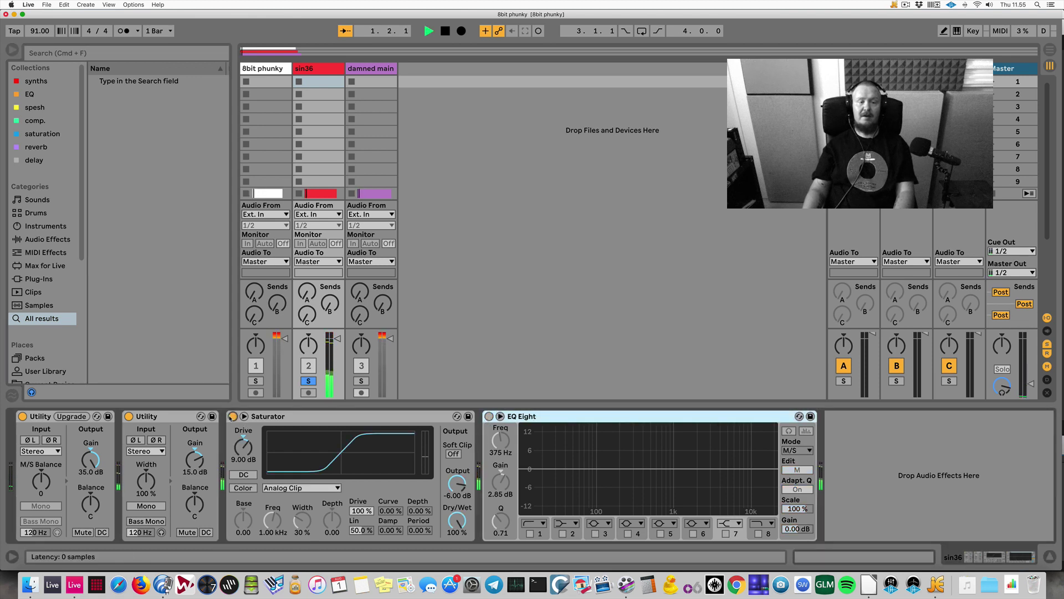
pyautogui.click(232, 416)
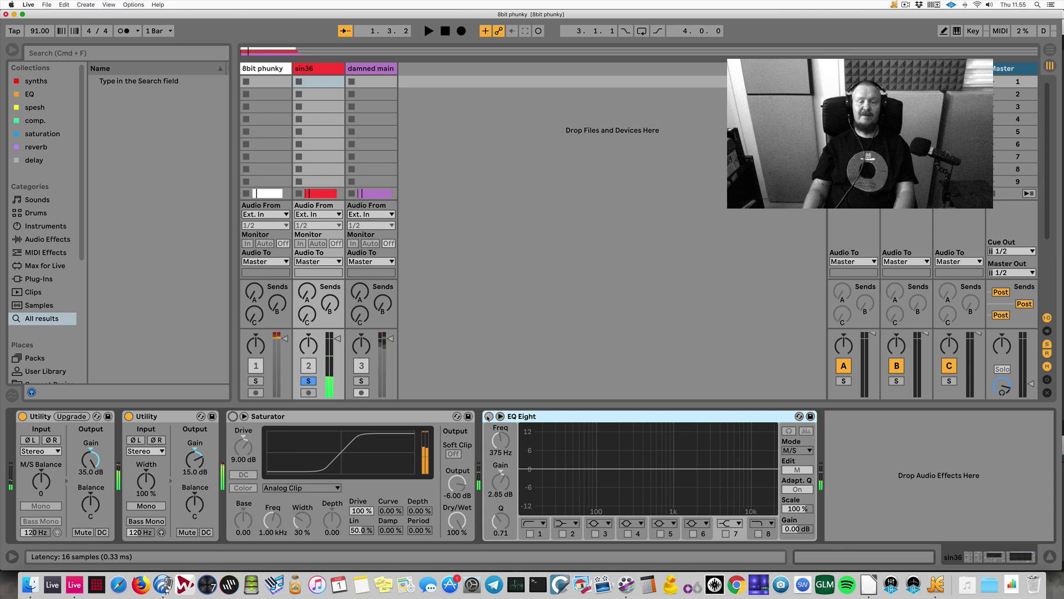
pyautogui.click(488, 416)
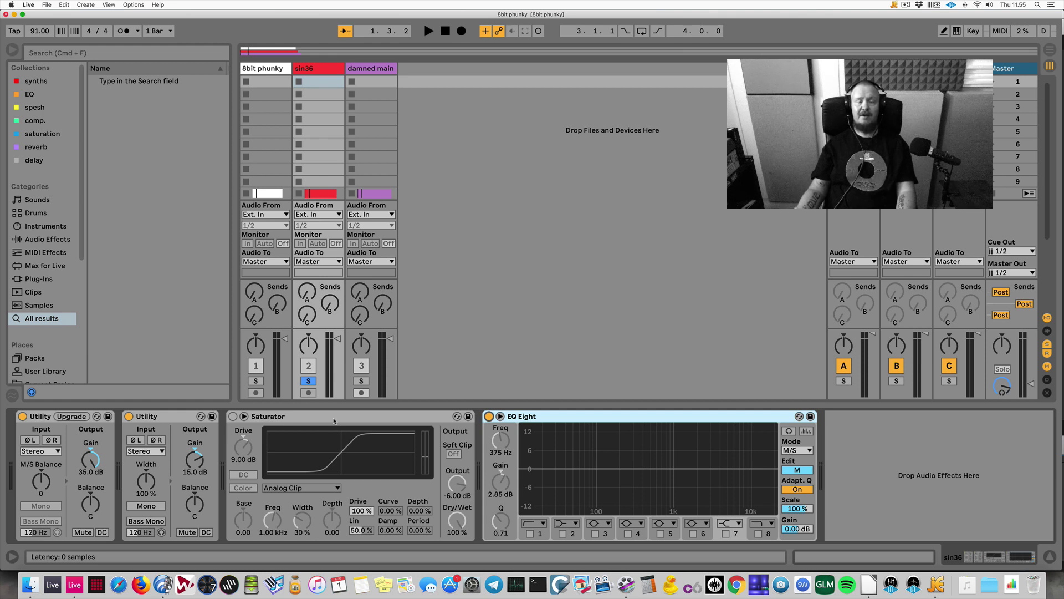
# Load UAD API 560 from Audio Units > Universal Audio onto sin36 and move its window aside
pyautogui.click(49, 278)
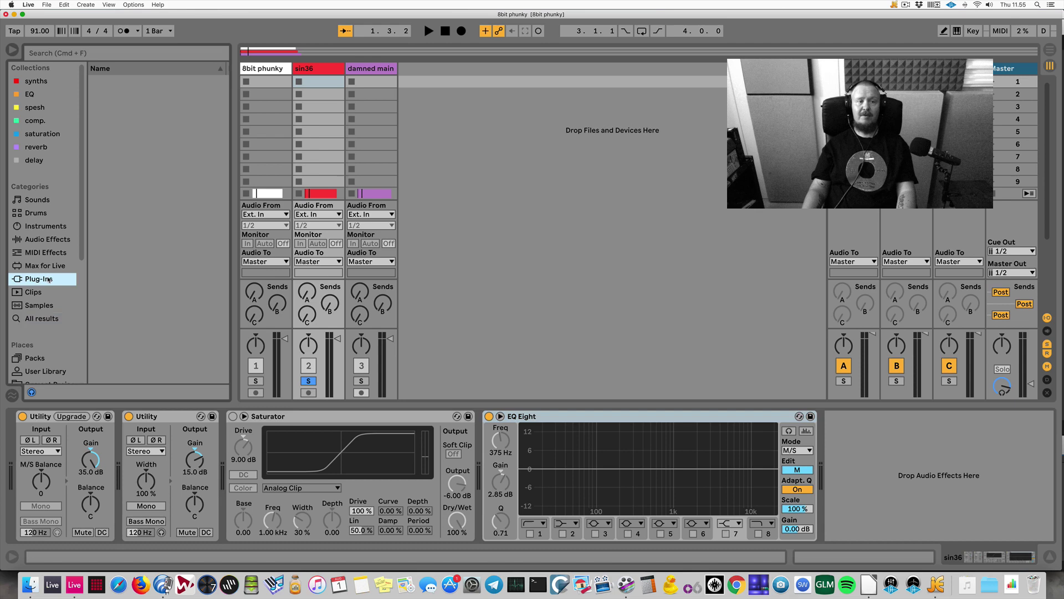
pyautogui.click(95, 82)
pyautogui.scroll(-15, 129, 277)
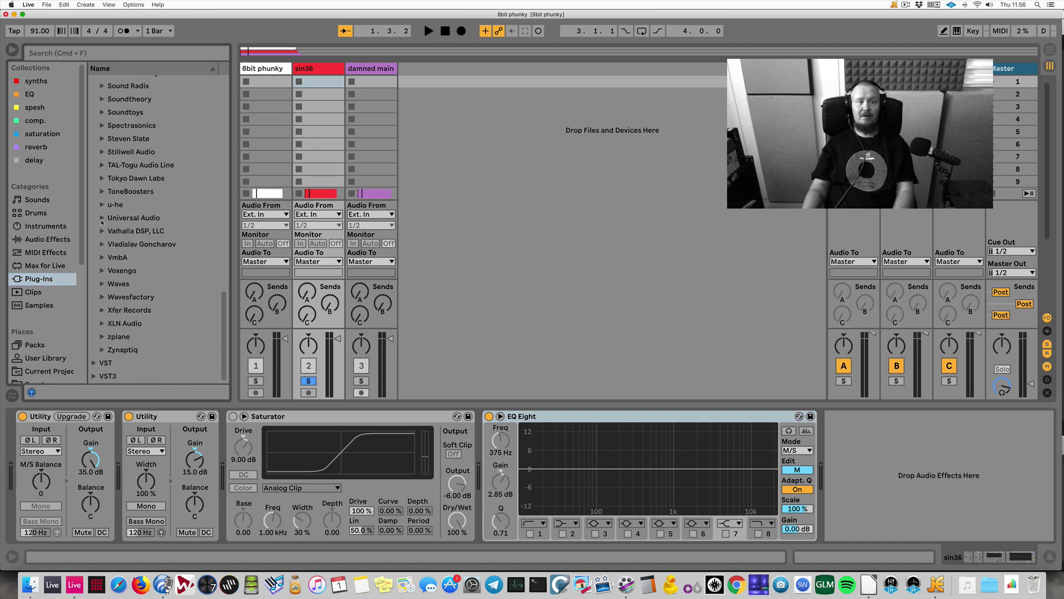
pyautogui.click(101, 221)
pyautogui.scroll(-5, 201, 278)
pyautogui.scroll(1, 183, 233)
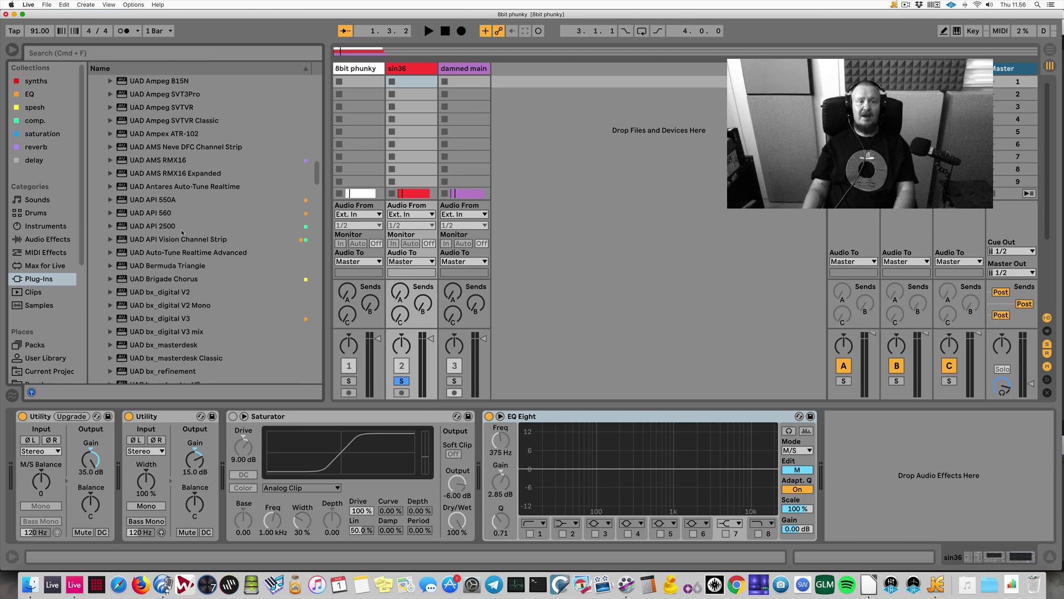
pyautogui.doubleClick(164, 221)
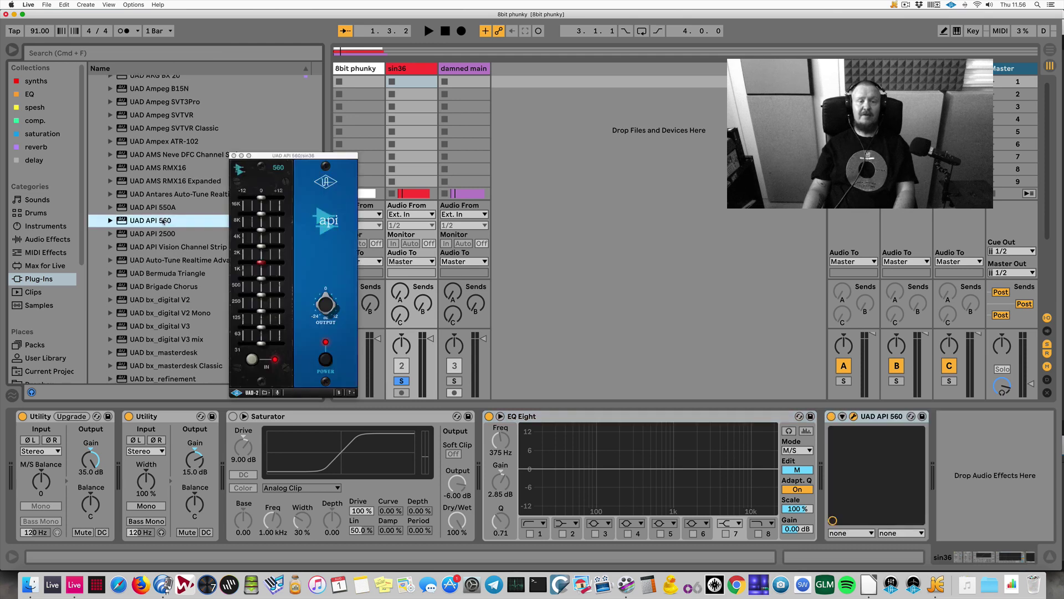
pyautogui.moveTo(324, 152); pyautogui.dragTo(668, 138)
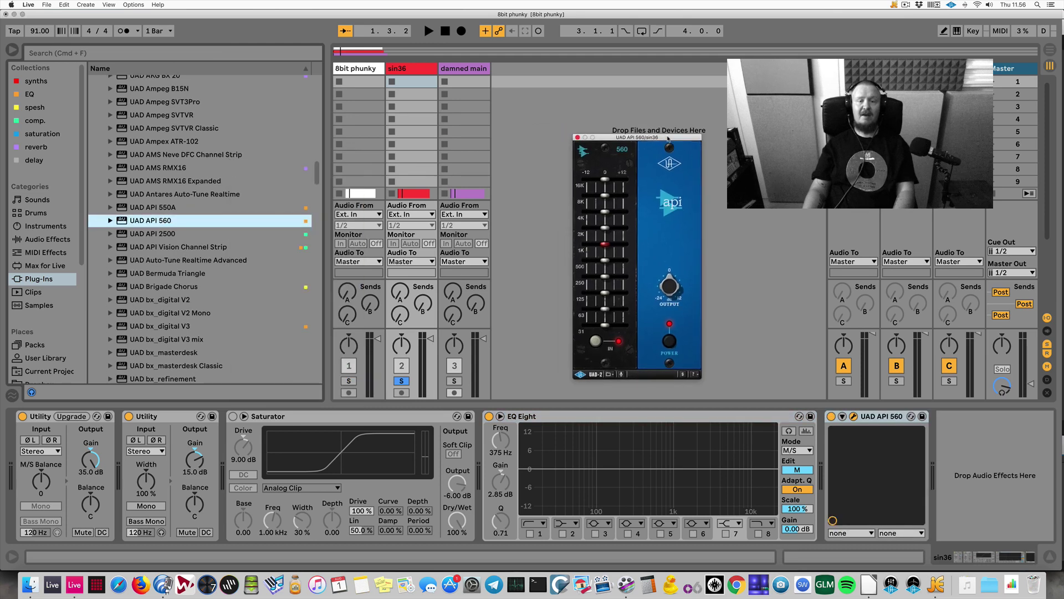
# Audition the track, bypass UAD API 560 to compare, and set the master to −26 dB
pyautogui.press('space')
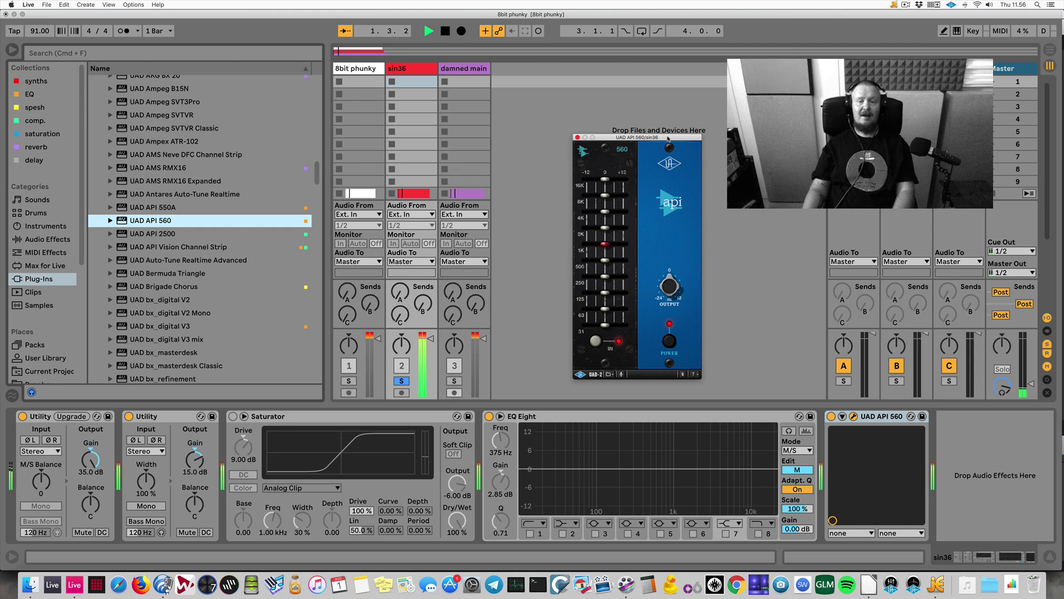
pyautogui.moveTo(1031, 384); pyautogui.dragTo(1031, 366)
pyautogui.press('space')
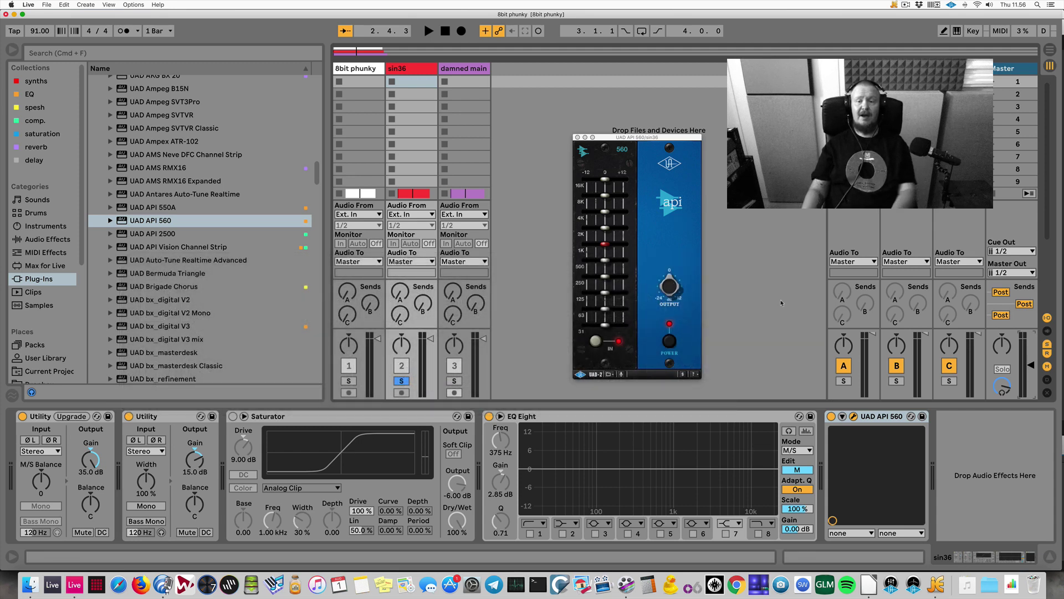
pyautogui.click(831, 415)
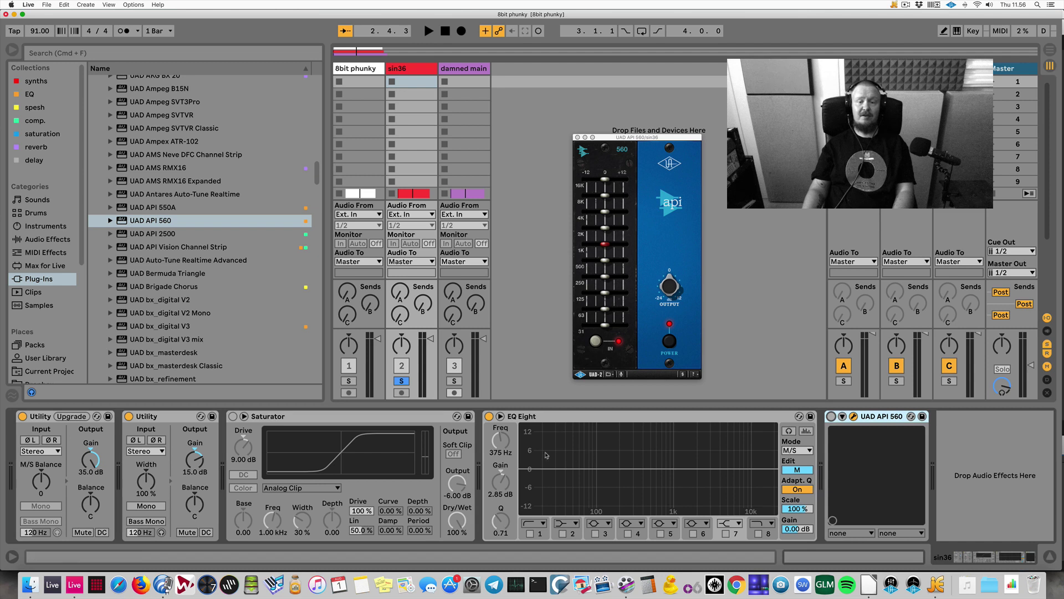
pyautogui.press('space')
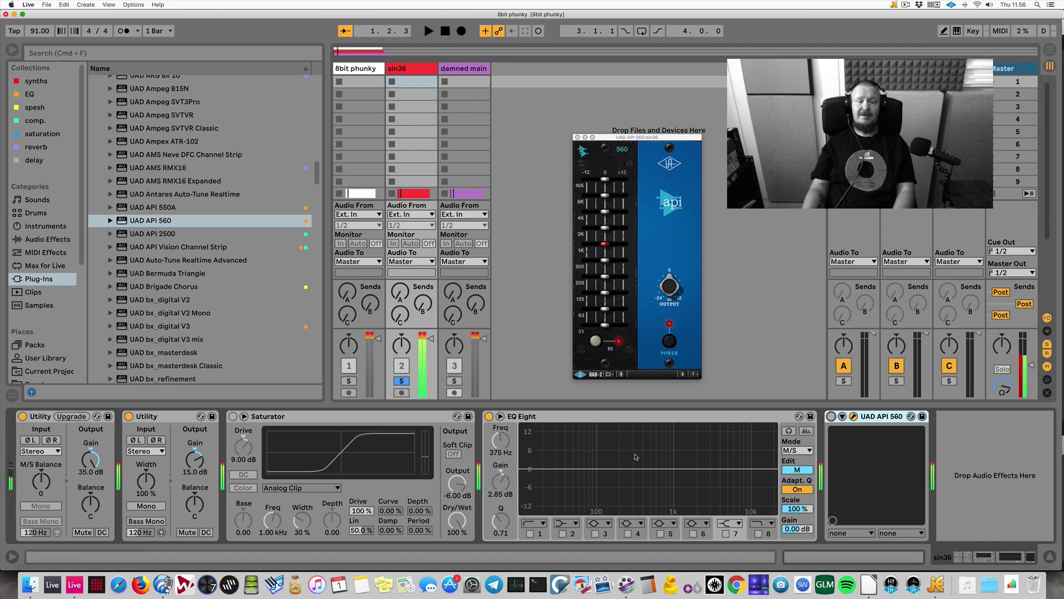
pyautogui.moveTo(1031, 364); pyautogui.dragTo(1030, 372)
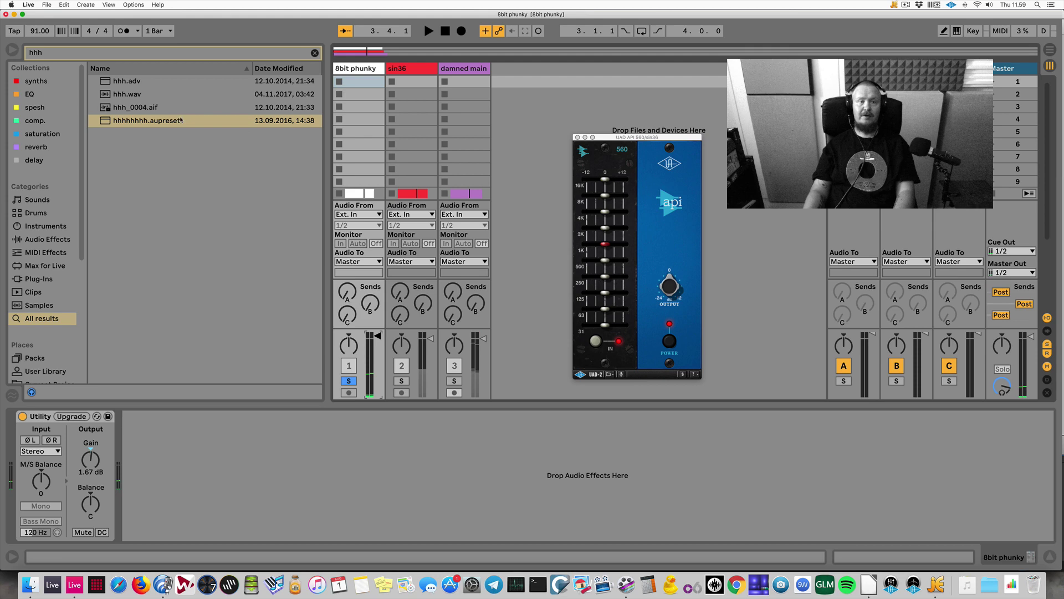
# Load the HoRNet VU Meter preset on 8bit phunky, enable AUTO measuring, and play
pyautogui.doubleClick(169, 119)
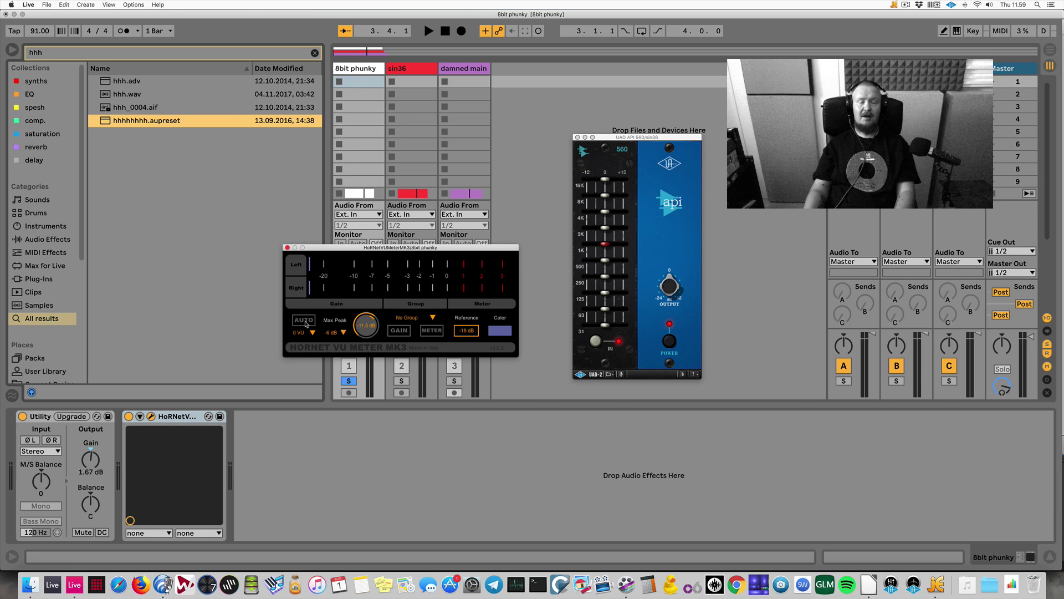
pyautogui.click(304, 320)
pyautogui.press('space')
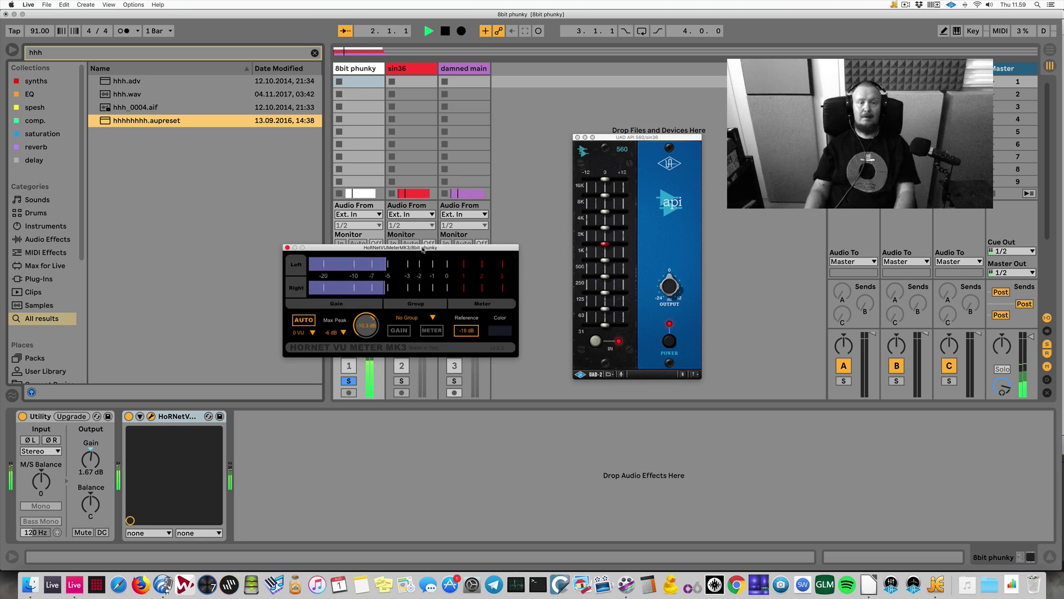
pyautogui.moveTo(423, 249); pyautogui.dragTo(468, 175)
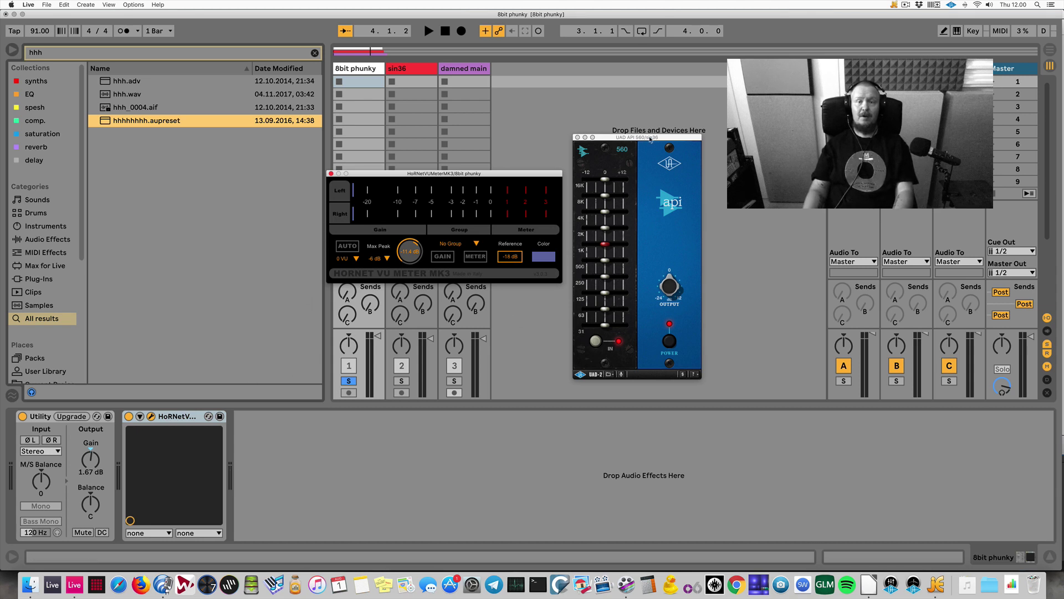
# Close the HoRNet VU Meter window and shift the UAD API 560 window left
pyautogui.moveTo(650, 139); pyautogui.dragTo(614, 143)
pyautogui.click(330, 174)
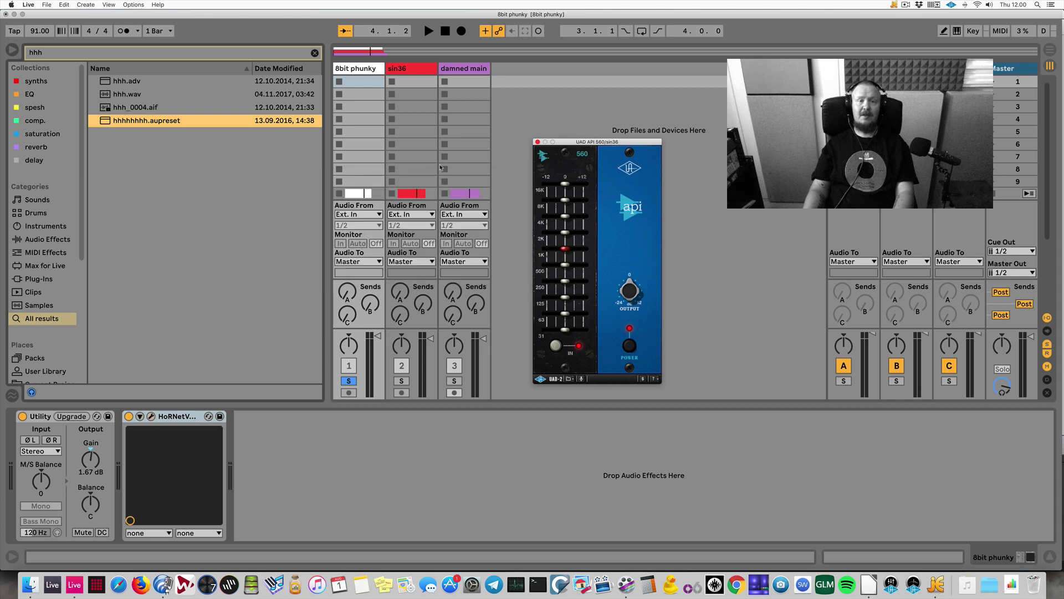
pyautogui.moveTo(608, 142); pyautogui.dragTo(568, 153)
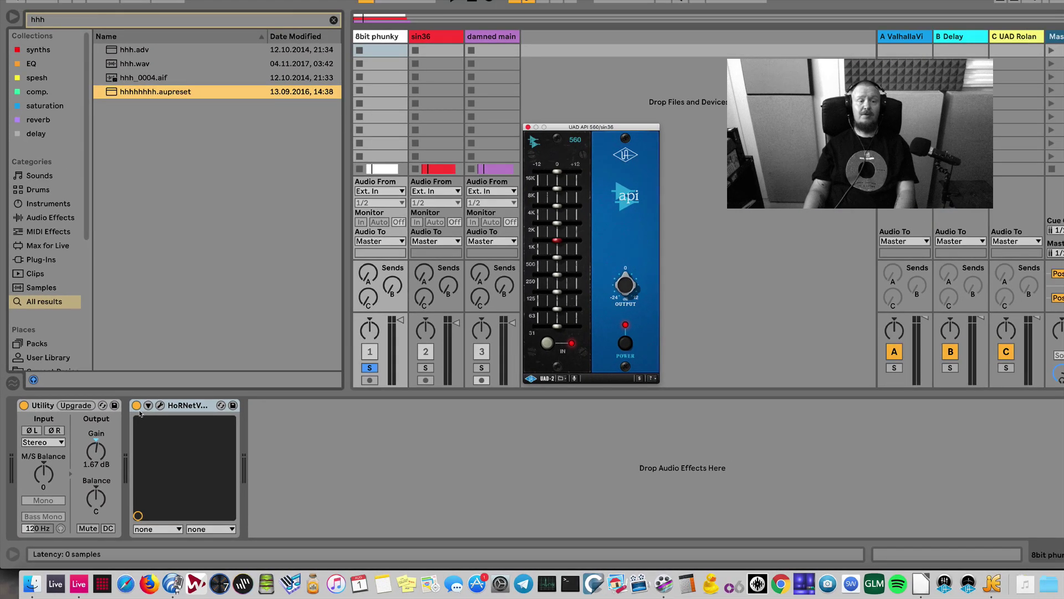
# Switch off the HoRNet VU Meter device and turn the 8bit phunky Utility down to −10.0 dB
pyautogui.click(104, 250)
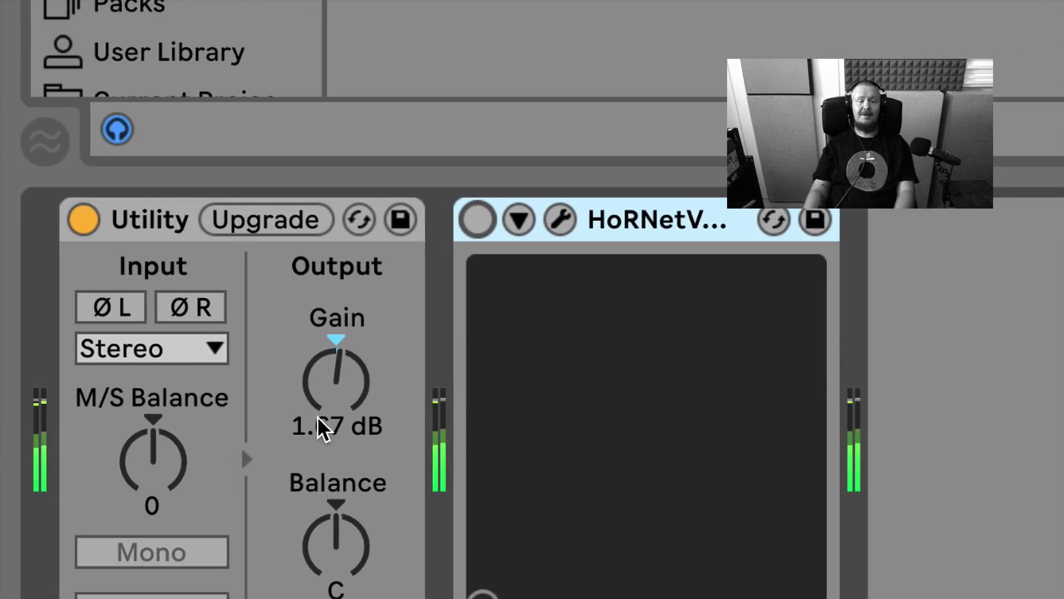
pyautogui.moveTo(339, 392); pyautogui.dragTo(344, 397)
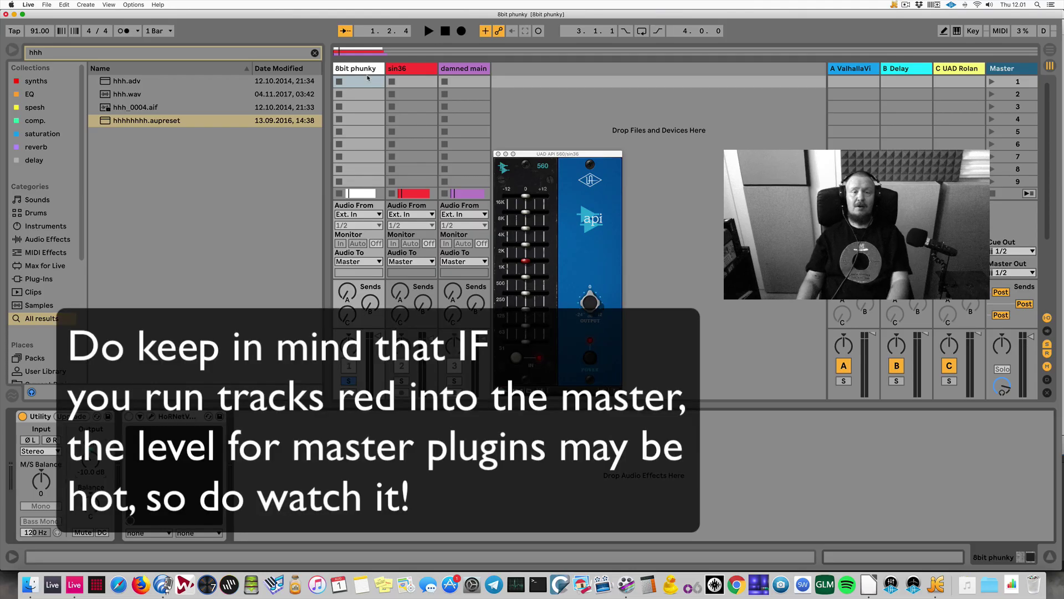
# Browse the sin36, damned main and Master tracks' devices, ending back on 8bit phunky
pyautogui.click(413, 69)
pyautogui.click(460, 70)
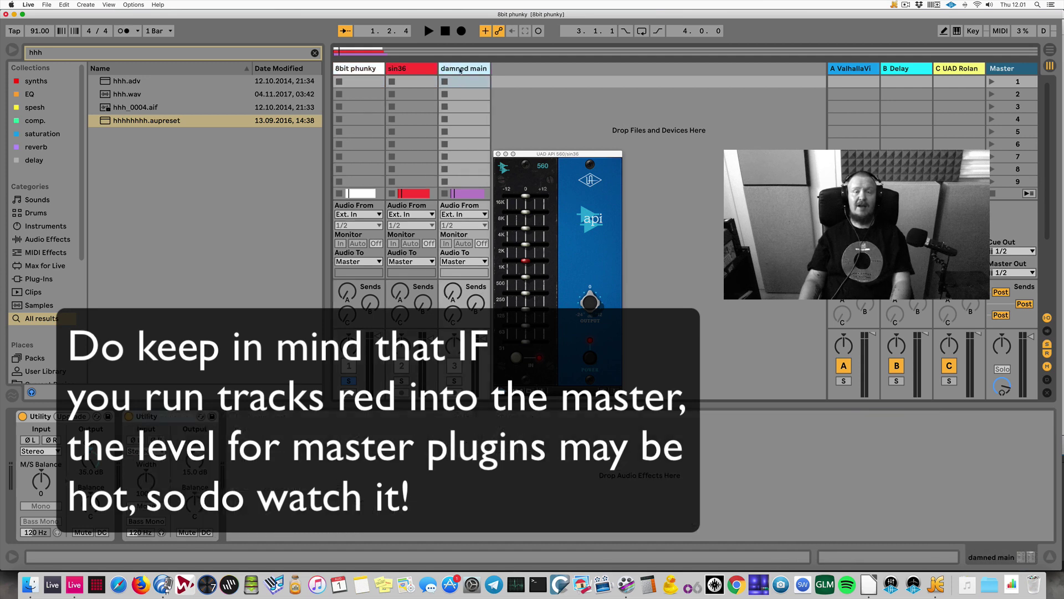
pyautogui.click(366, 70)
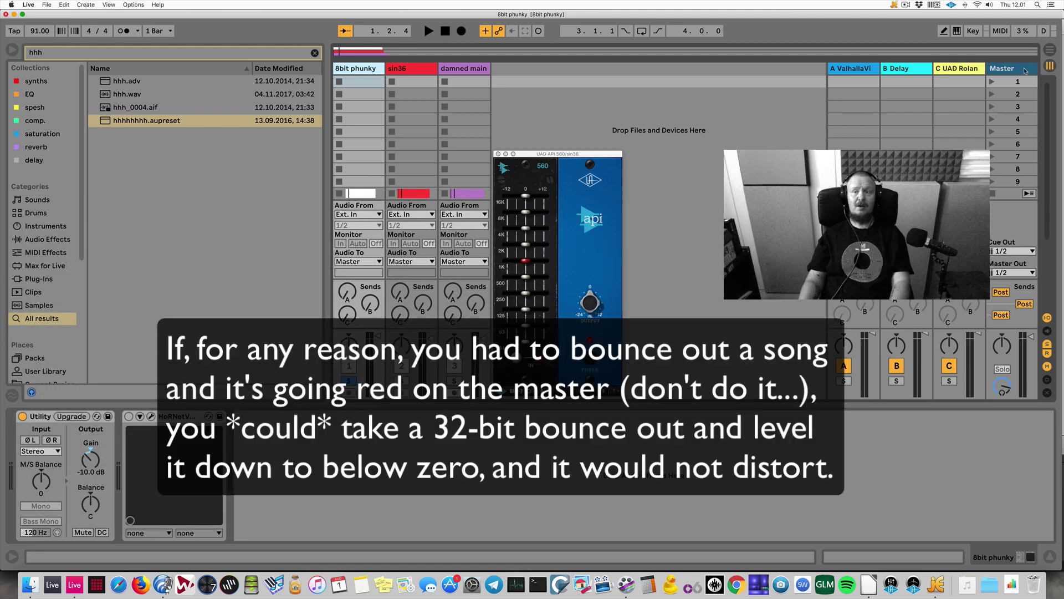
pyautogui.click(1016, 71)
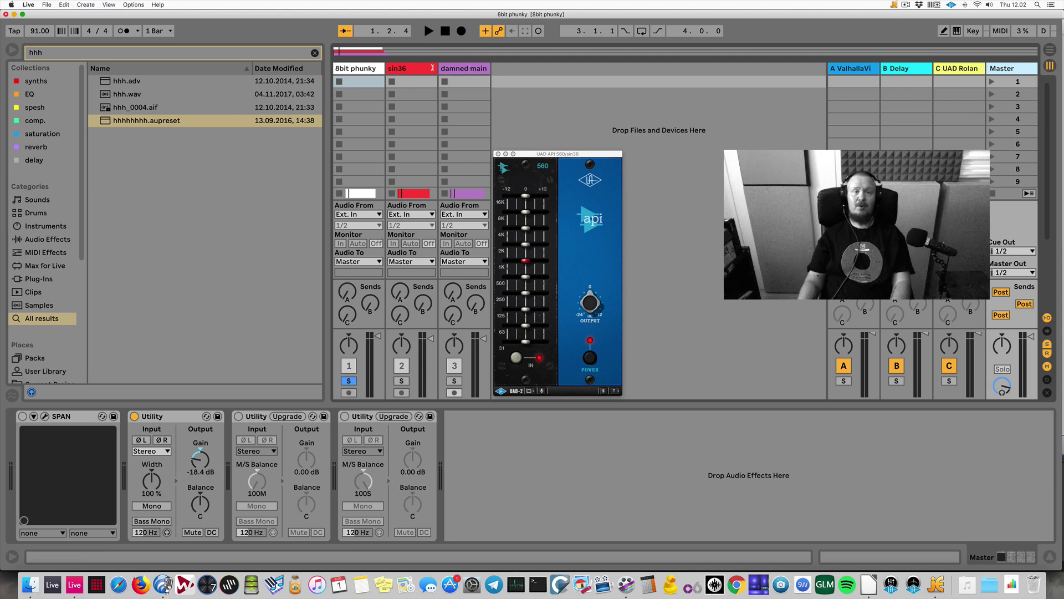
pyautogui.click(418, 69)
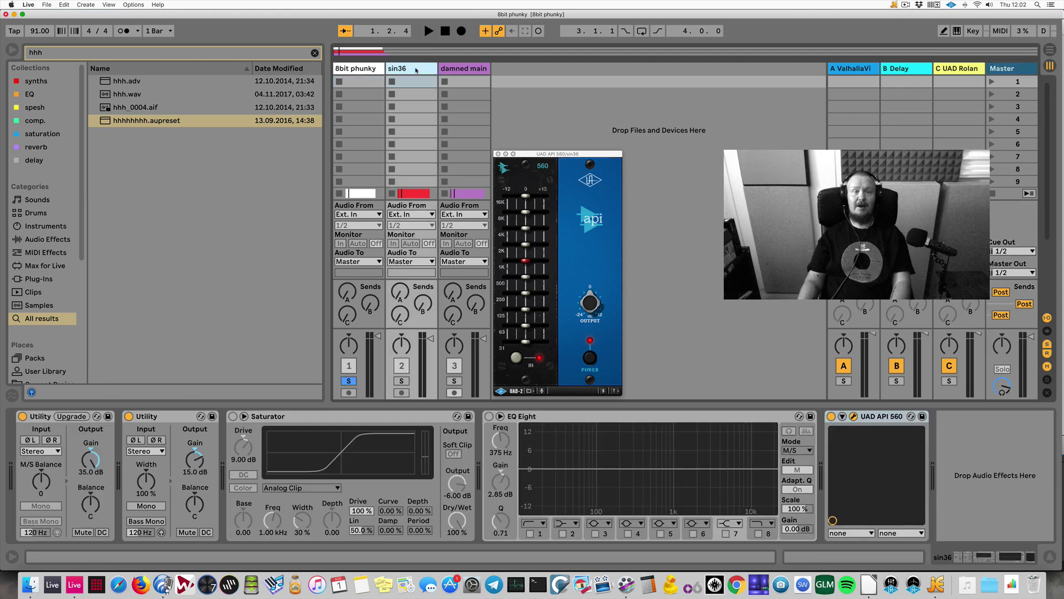
pyautogui.click(373, 91)
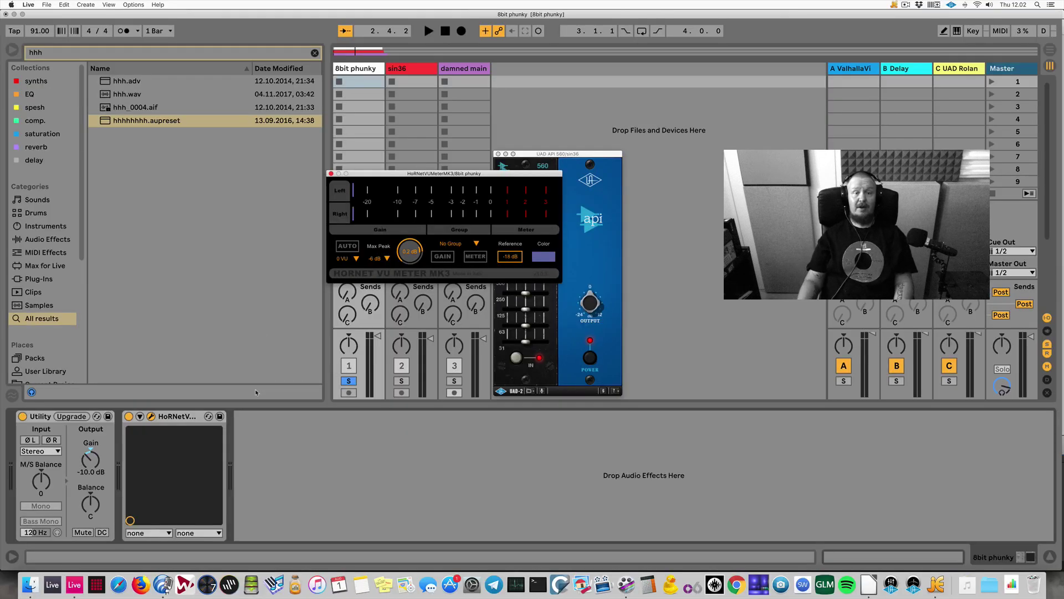
# Close the HoRNet VU Meter and UAD API 560 windows, then unsolo track 1
pyautogui.click(331, 174)
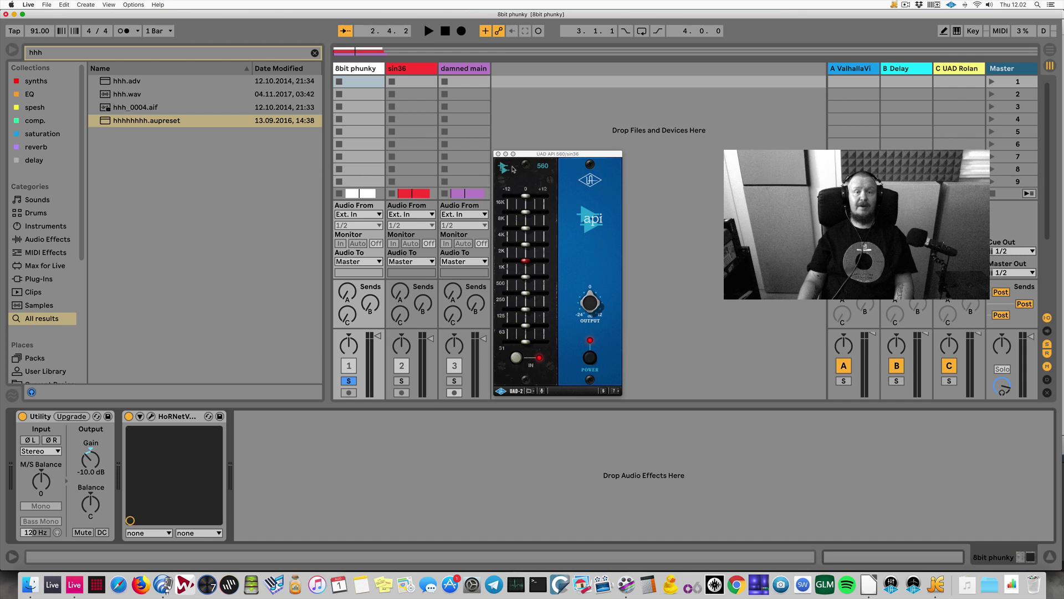
pyautogui.click(499, 154)
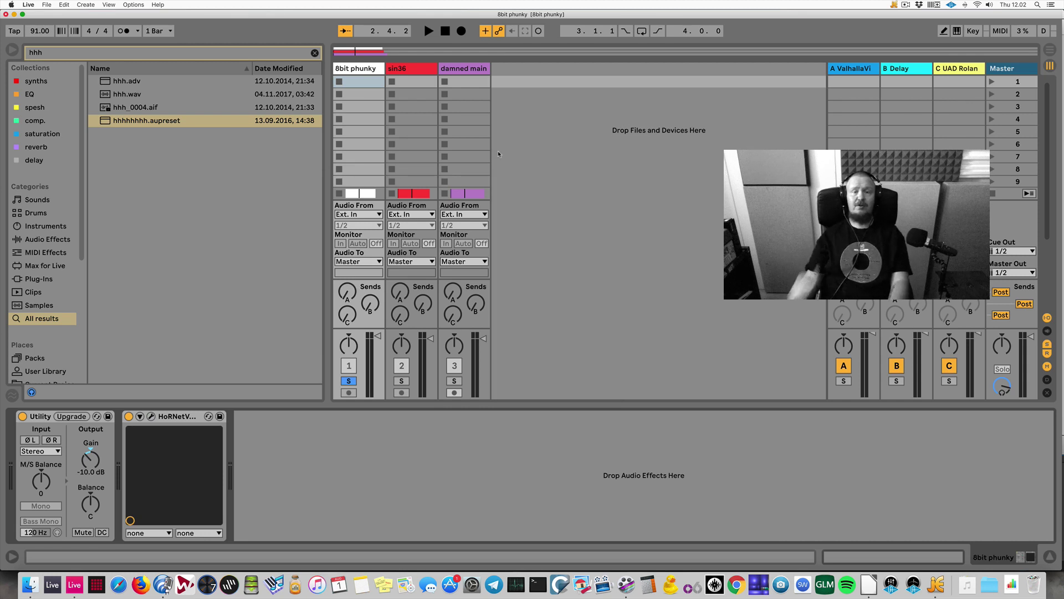
pyautogui.click(348, 381)
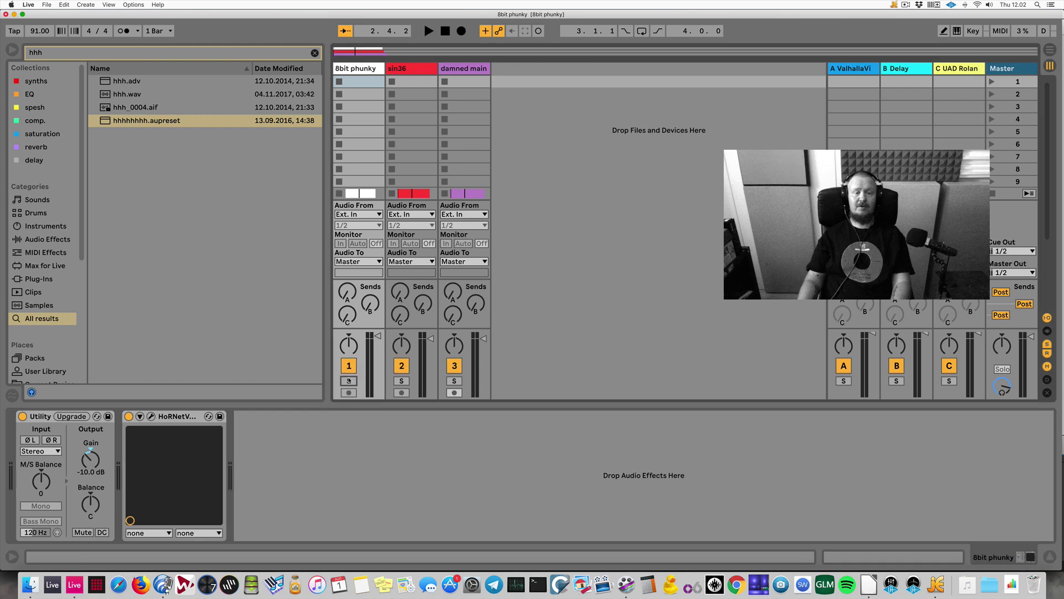